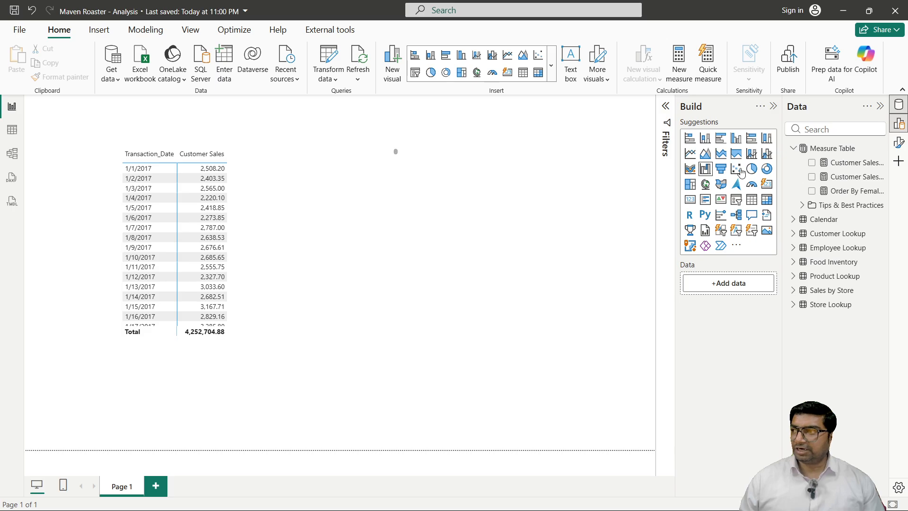
Create a new measure in Measure Table and name it "% Quantity Sold to Females" in the formula
click(822, 150)
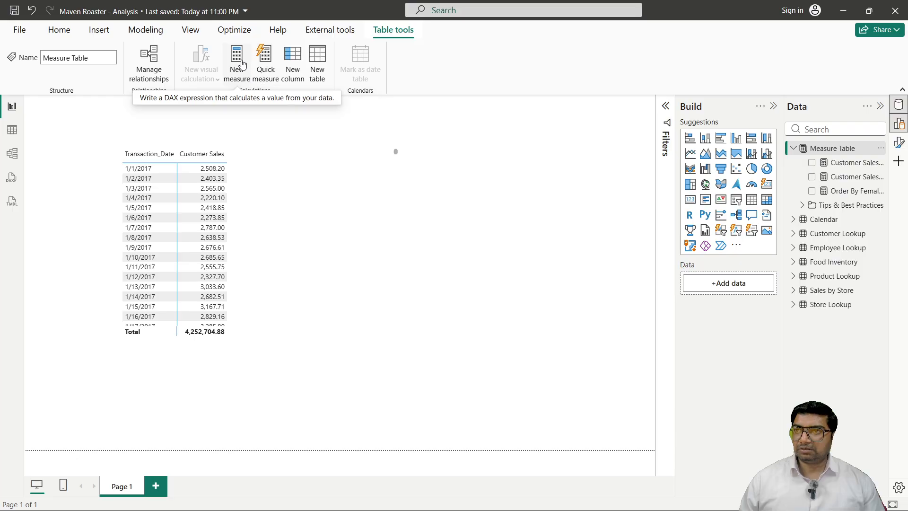
click(260, 82)
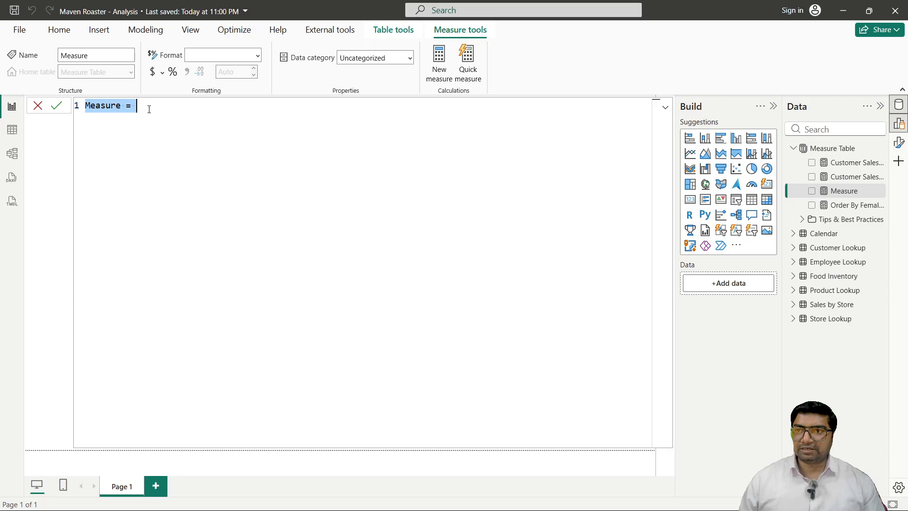
click(146, 106)
key(ctrl+a)
key(BackSpace)
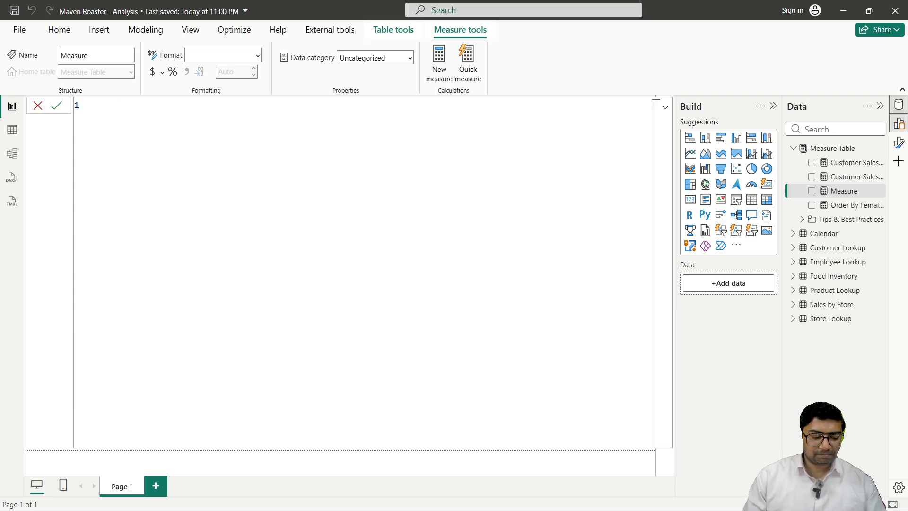
text(%)
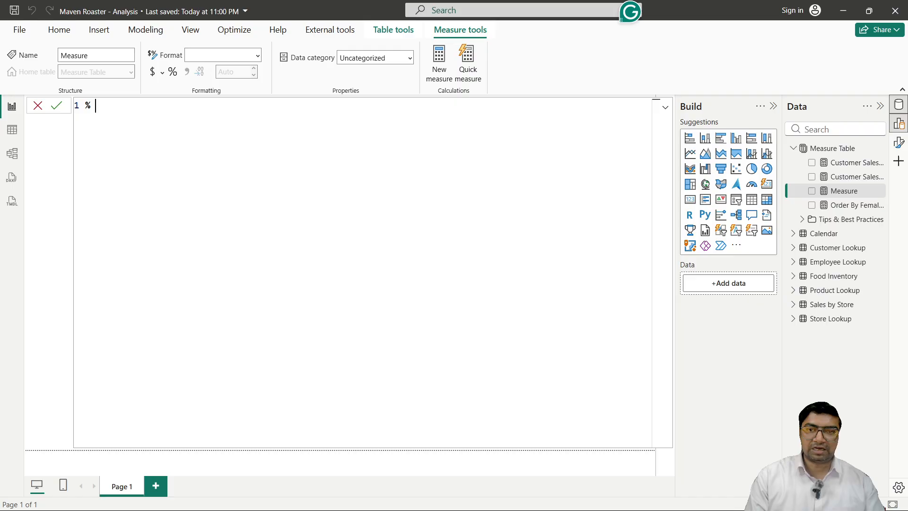
text( Q)
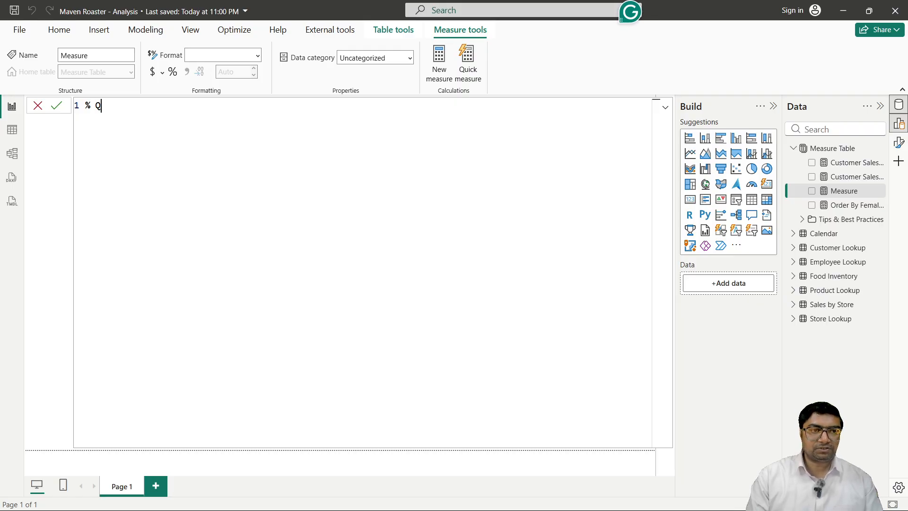
text(uantity S)
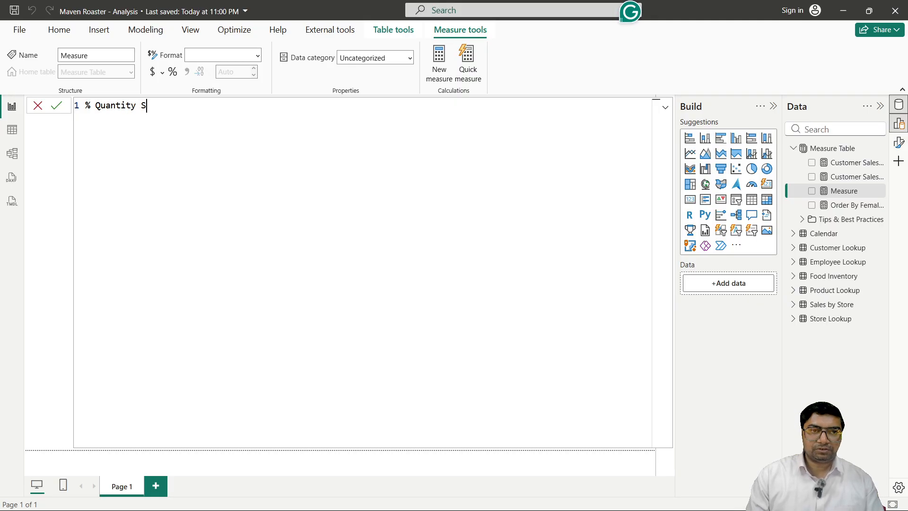
text(old to Females =)
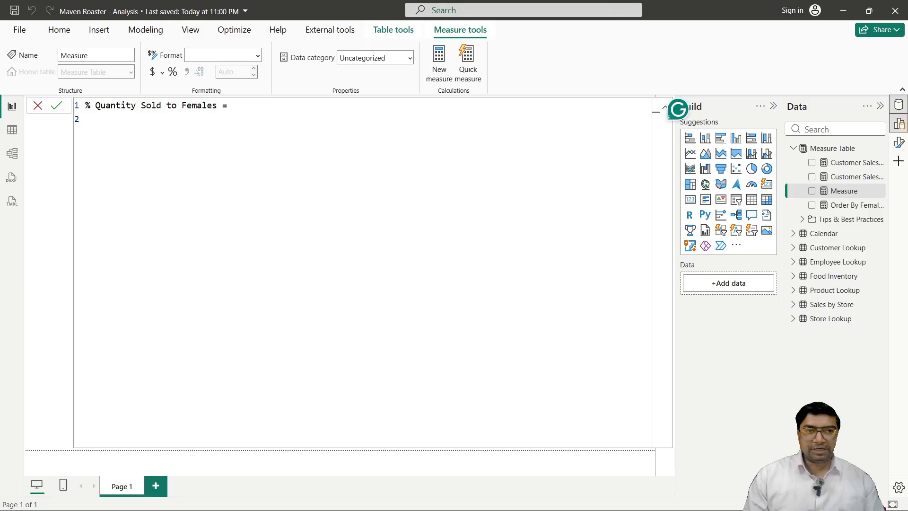
Declare a variable TotalOrders_Female on the measure's second line, with its expression starting on a new line
text(Va)
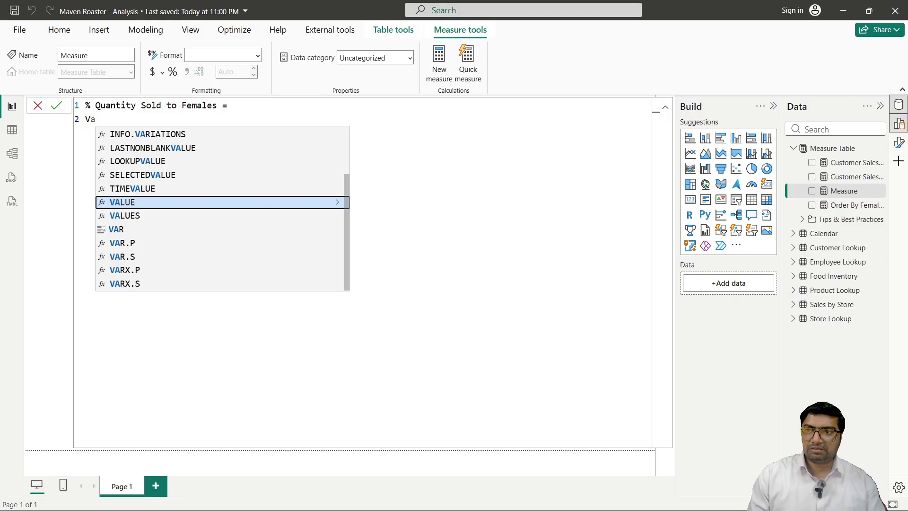
text(r)
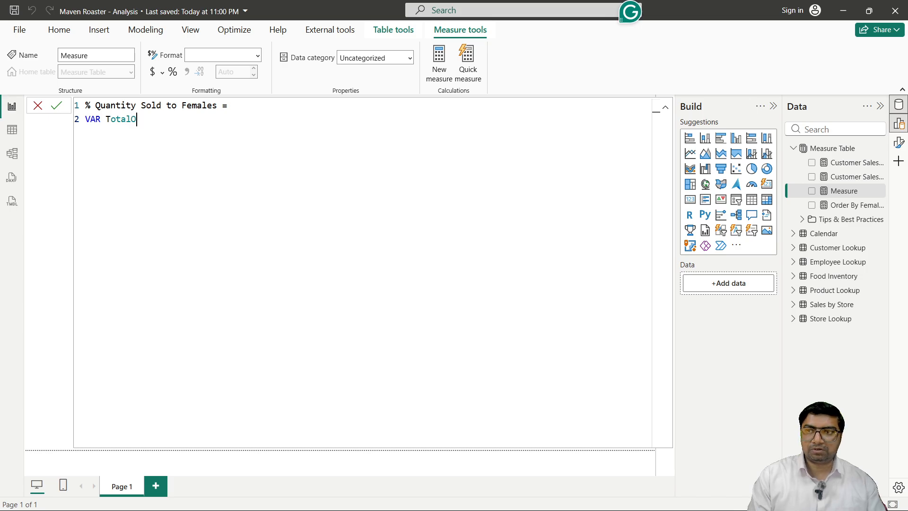
text(TotalOrder)
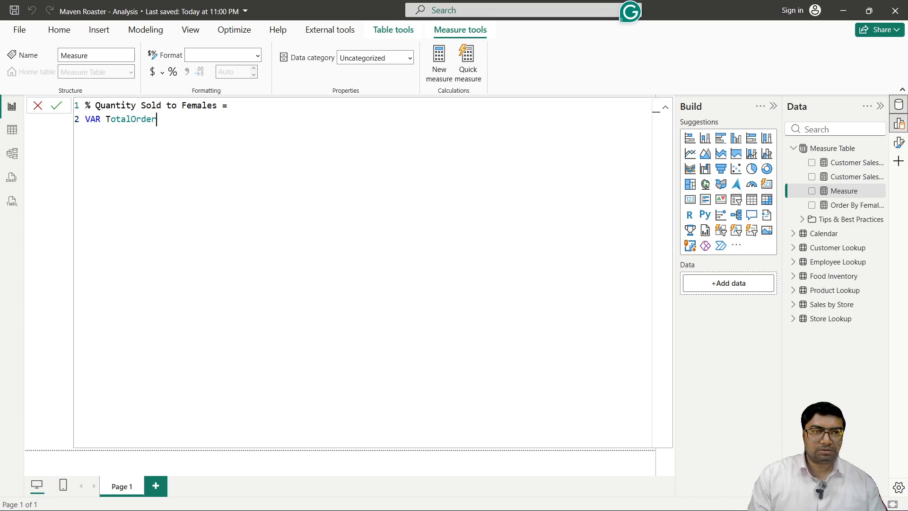
text(s_Fe)
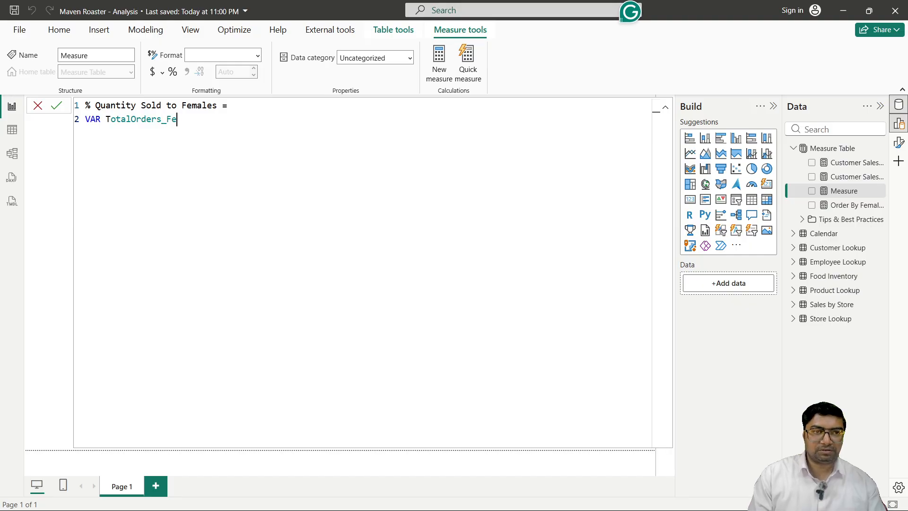
text(male =)
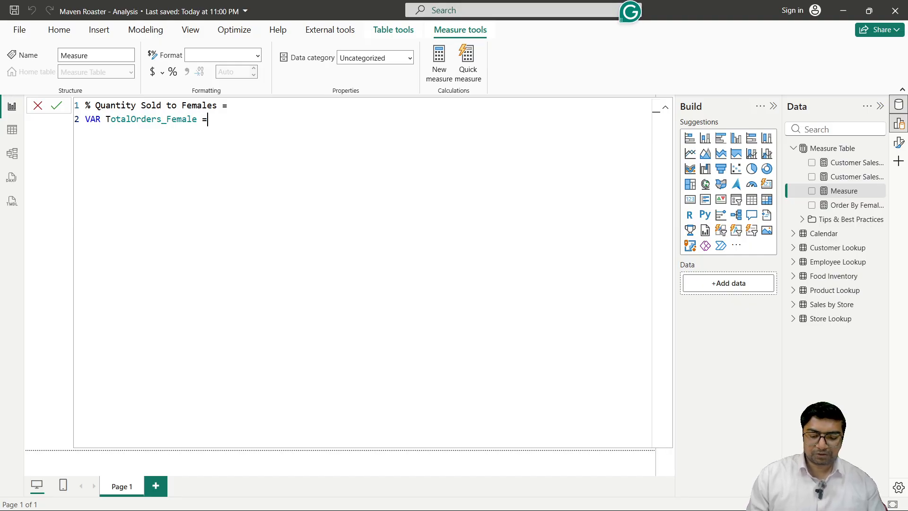
key(shift+Return)
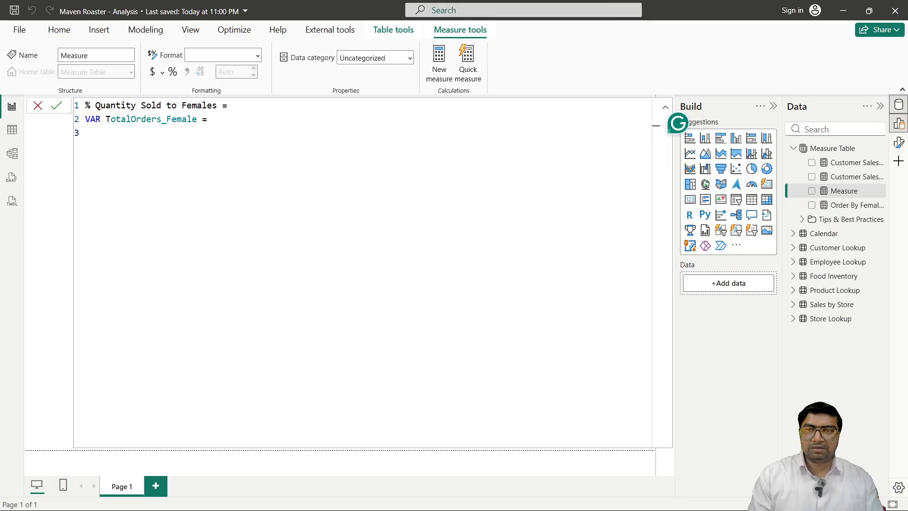
Begin the TotalOrders_Female expression with a CALCULATE function containing a nested SUM on its own line
text(cal)
key(Tab)
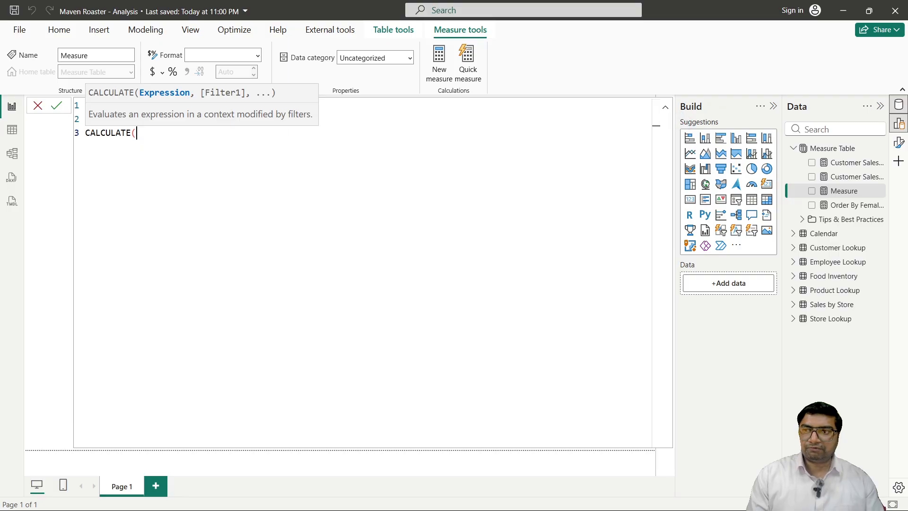
key(shift+Return)
text(sum)
key(Tab)
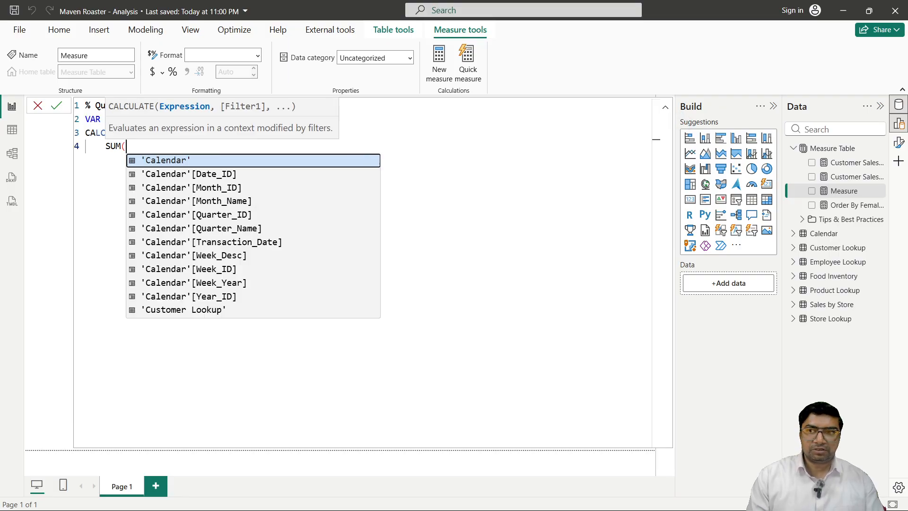
key(shift+Return)
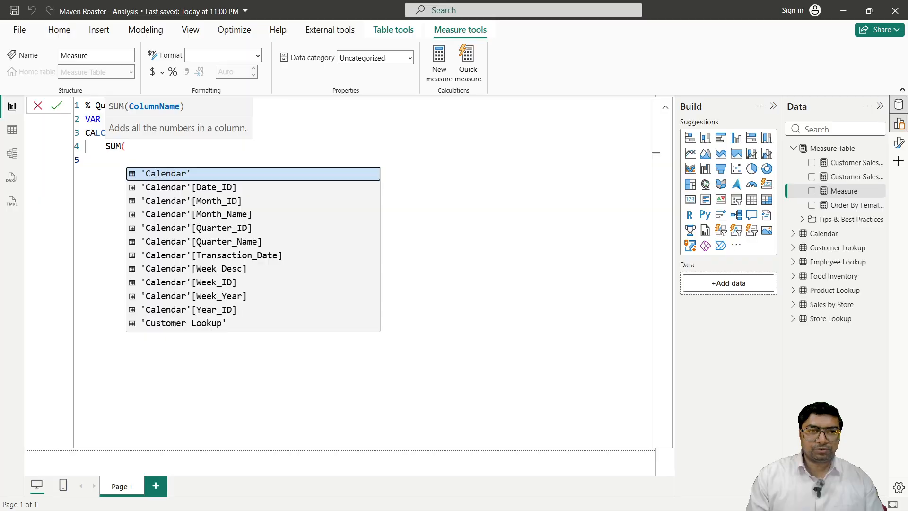
Use 'Sales by Store'[quantity_sold] as the SUM column, close the SUM and add a comma for the next CALCULATE argument
text(quan)
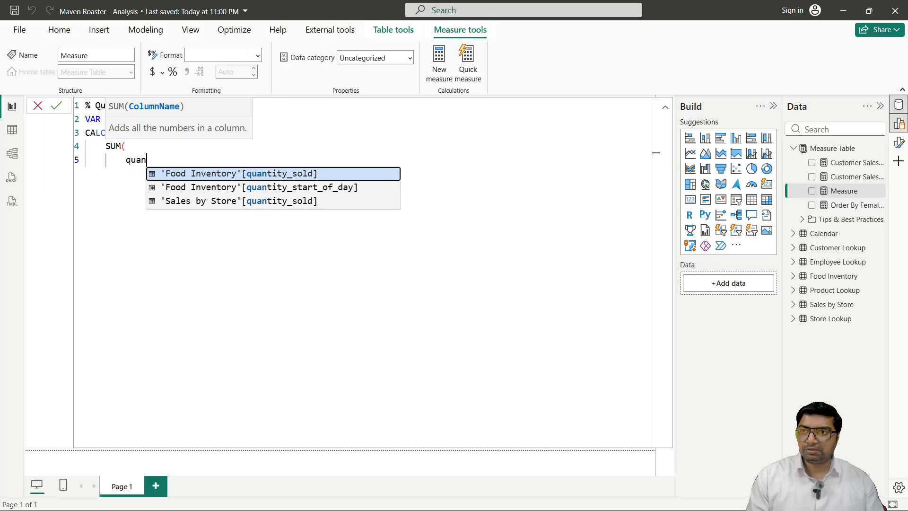
key(Down)
key(Down)
key(Tab)
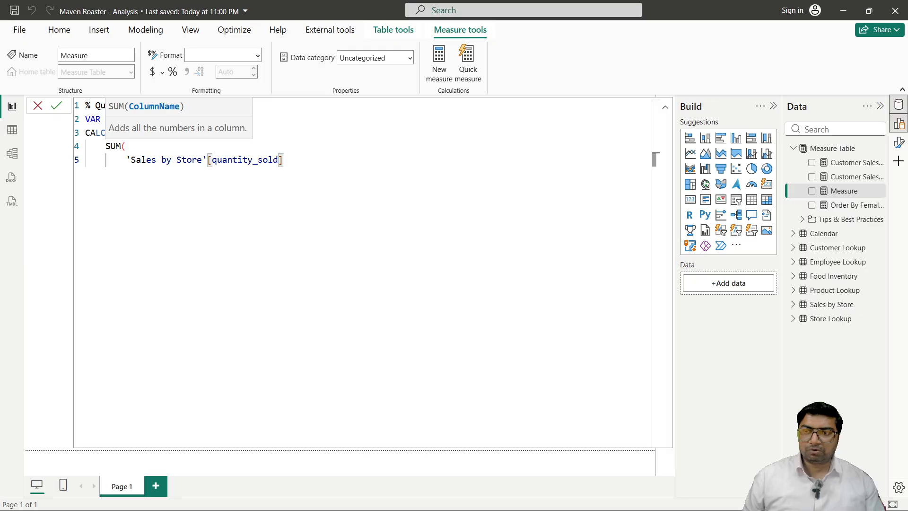
key(shift+Return)
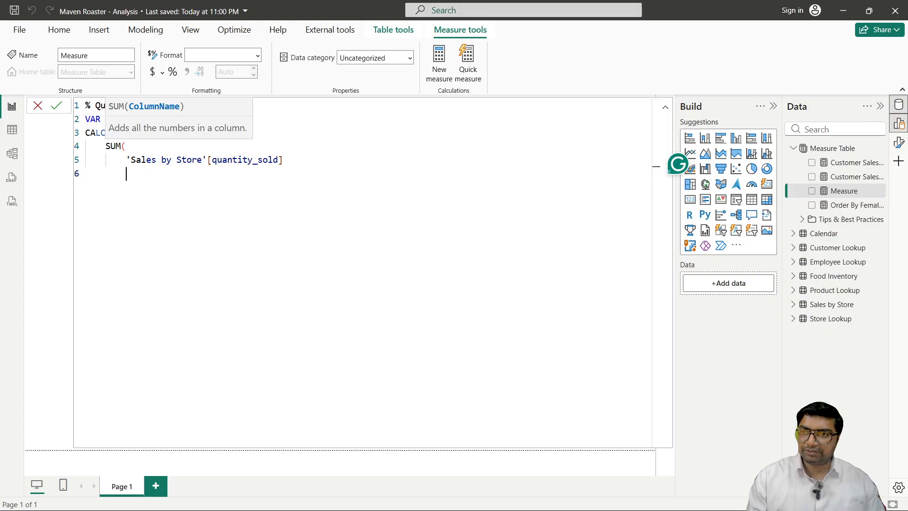
text())
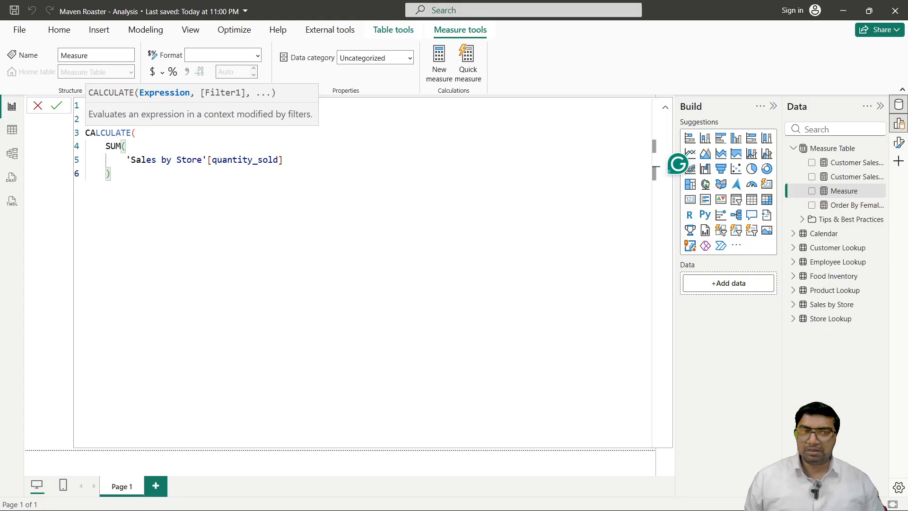
text(,)
key(Return)
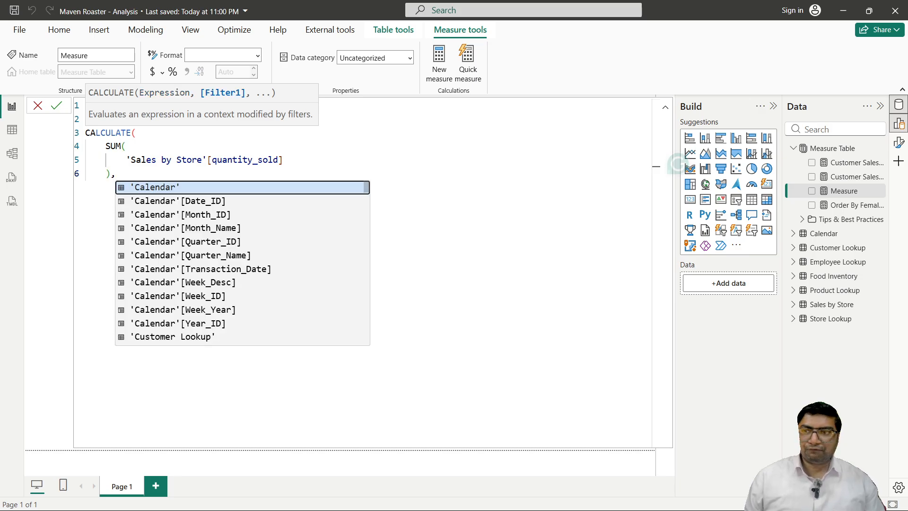
Add a FILTER function as the filter argument of CALCULATE, with its arguments starting on a new line
text(fo;)
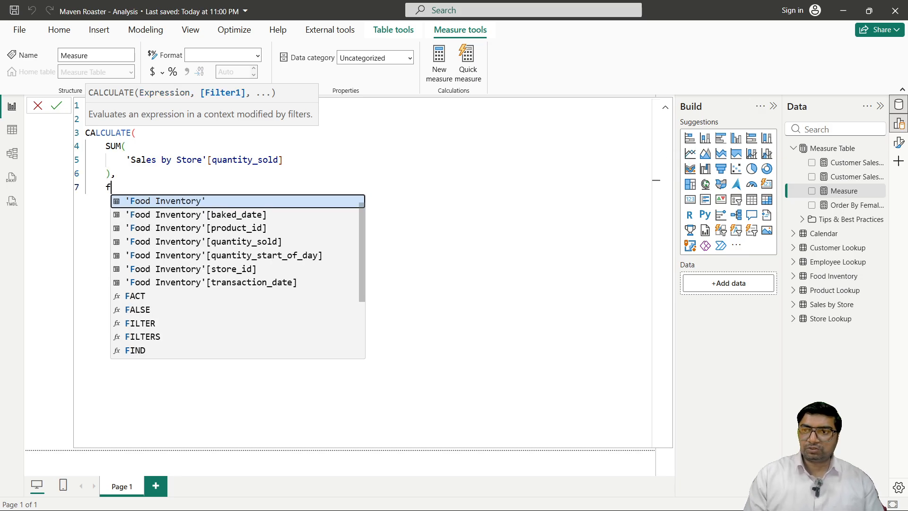
key(BackSpace)
key(BackSpace)
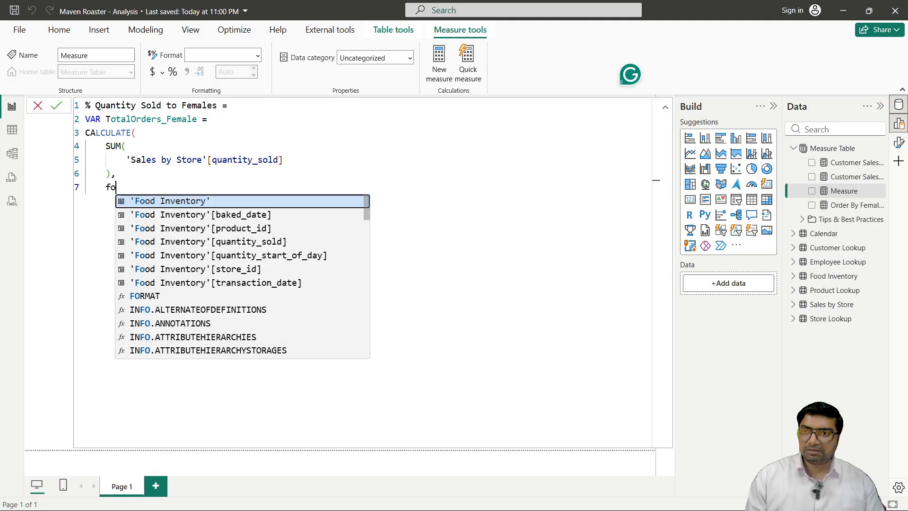
text(i)
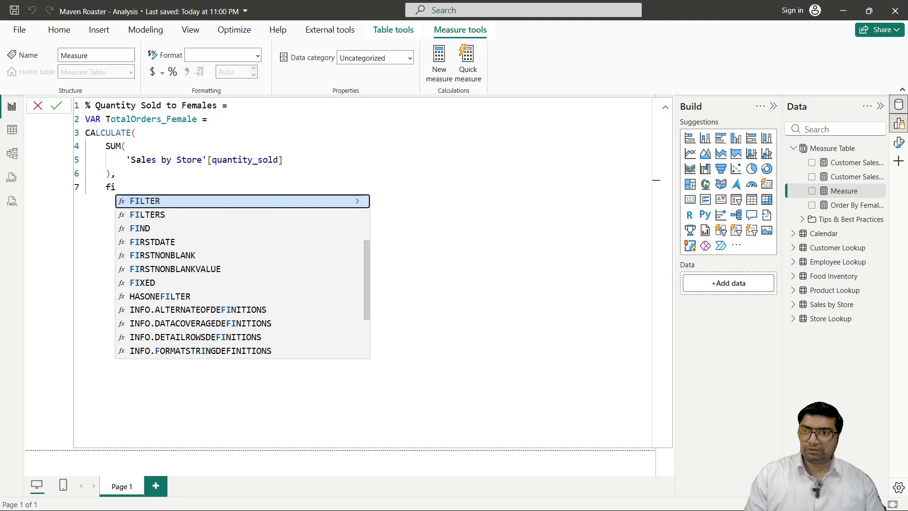
key(Tab)
key(shift+Return)
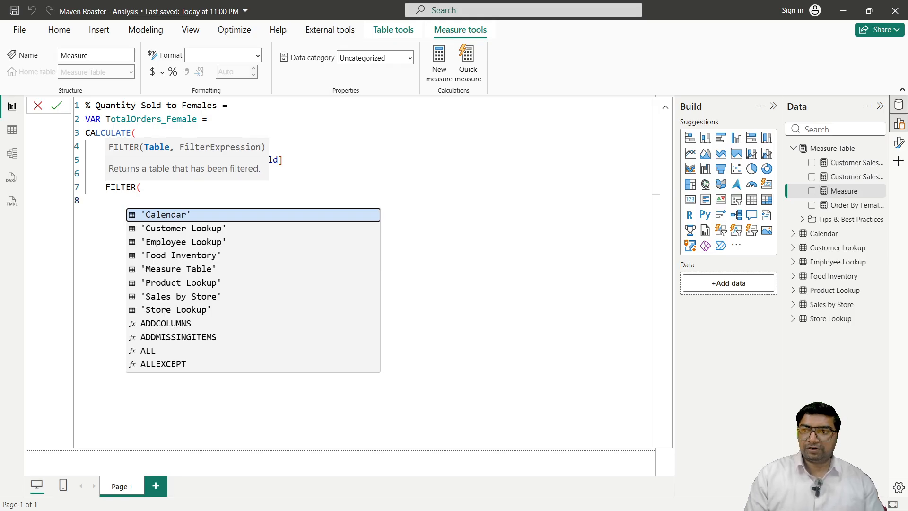
Enter 'Customer Lookup' as the table argument of FILTER, followed by a comma and a new line
text(cal)
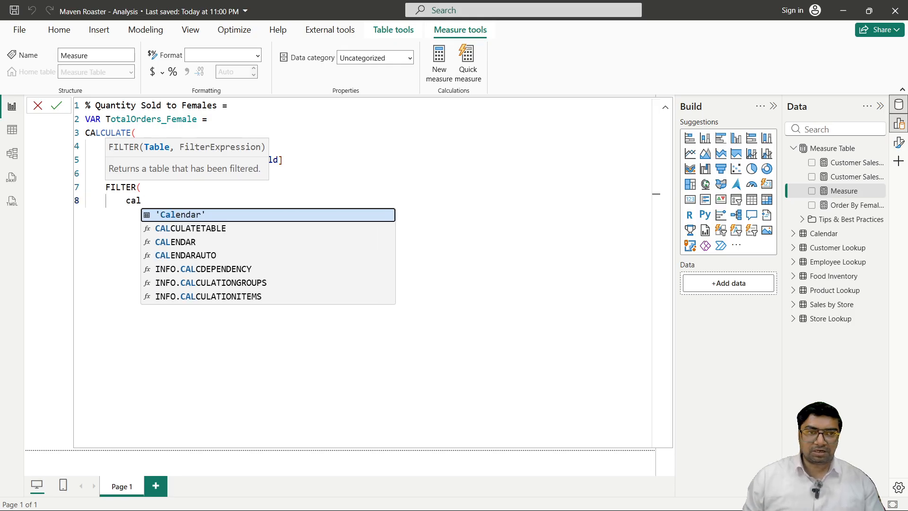
key(BackSpace)
key(BackSpace)
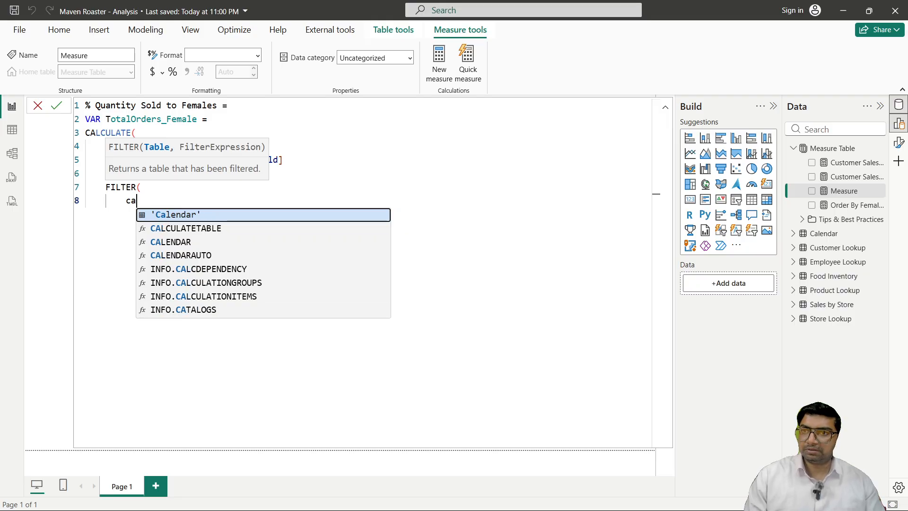
key(Down)
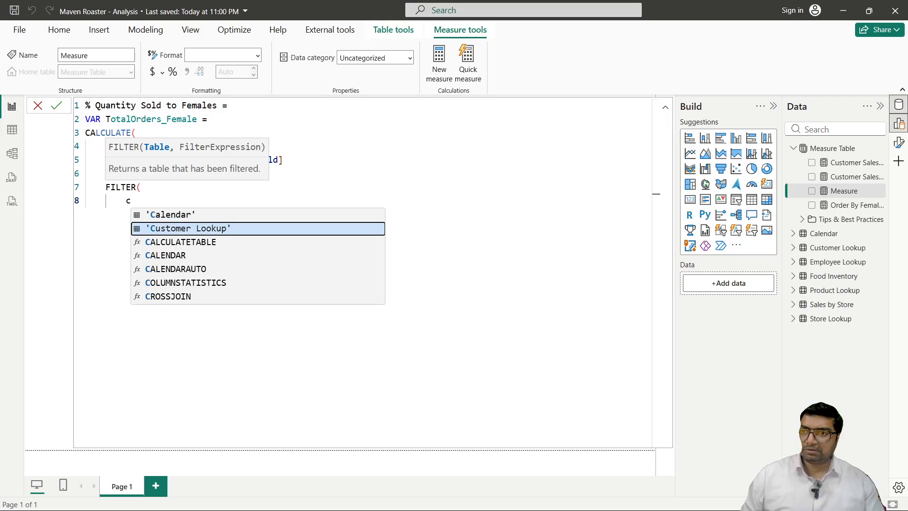
key(Tab)
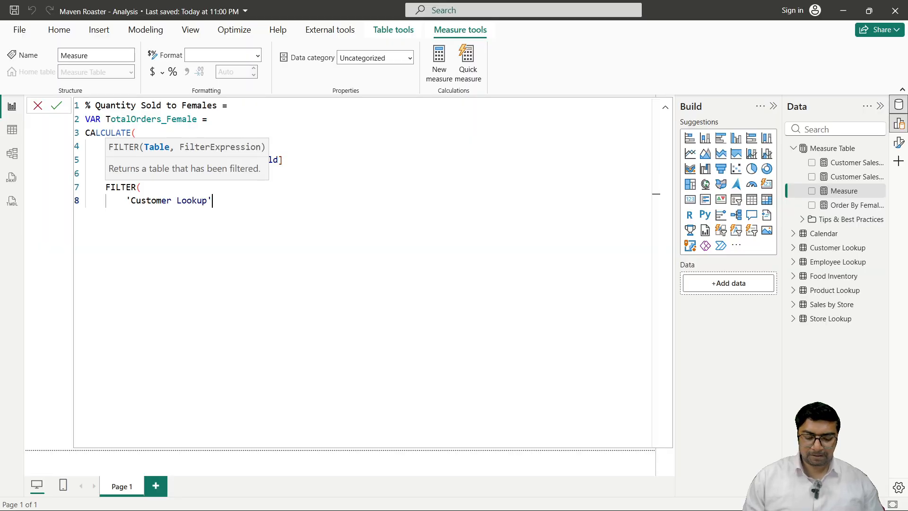
text(,)
key(Return)
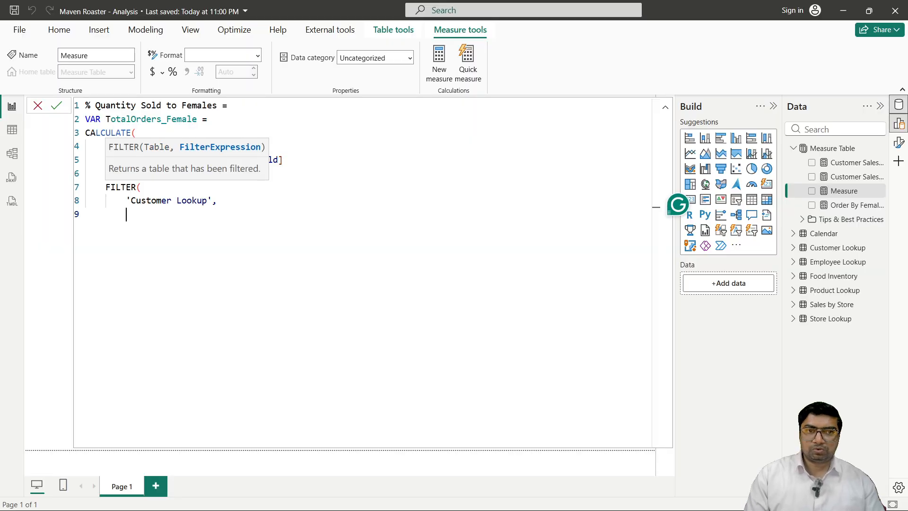
Enter the FILTER condition 'Customer Lookup'[gender] = "F" and start a new line below it
text(g)
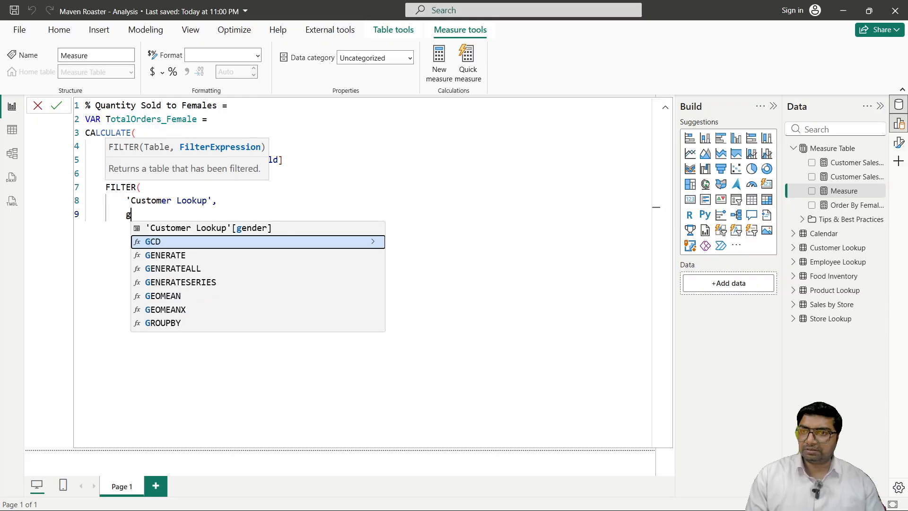
text(en)
key(Up)
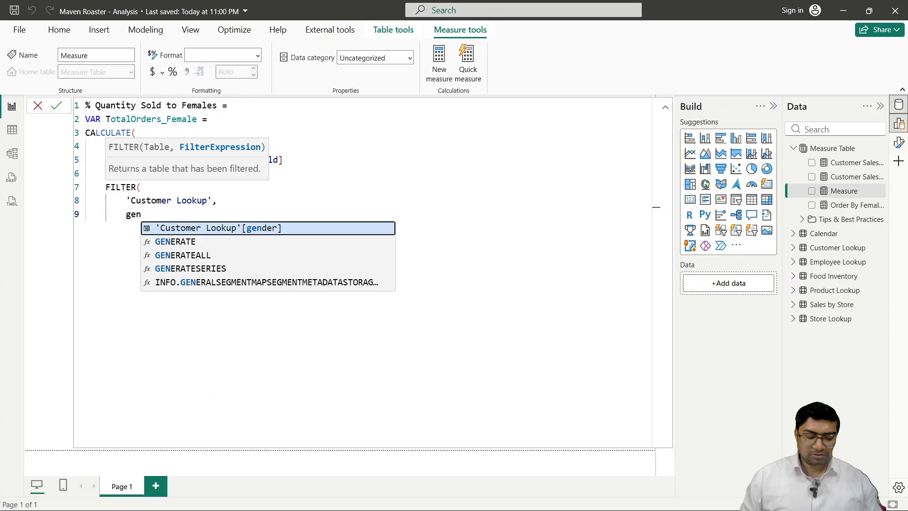
key(Tab)
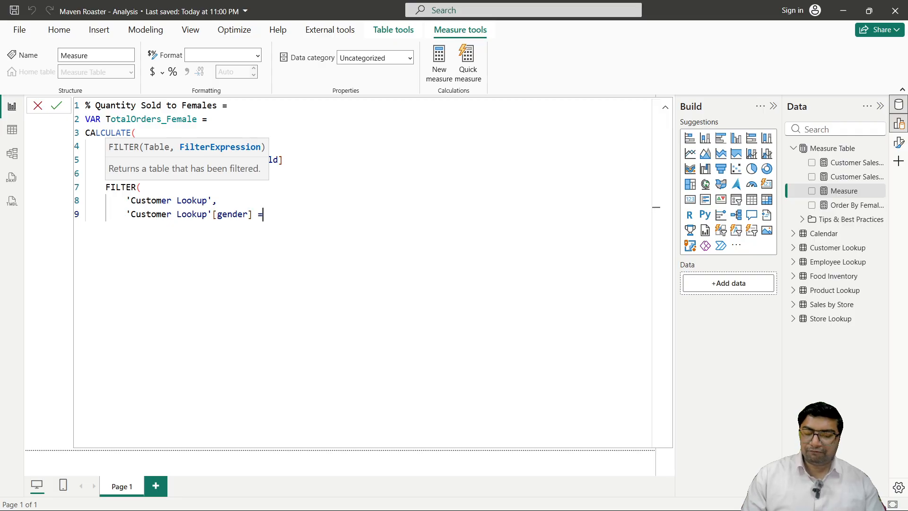
text(= "F")
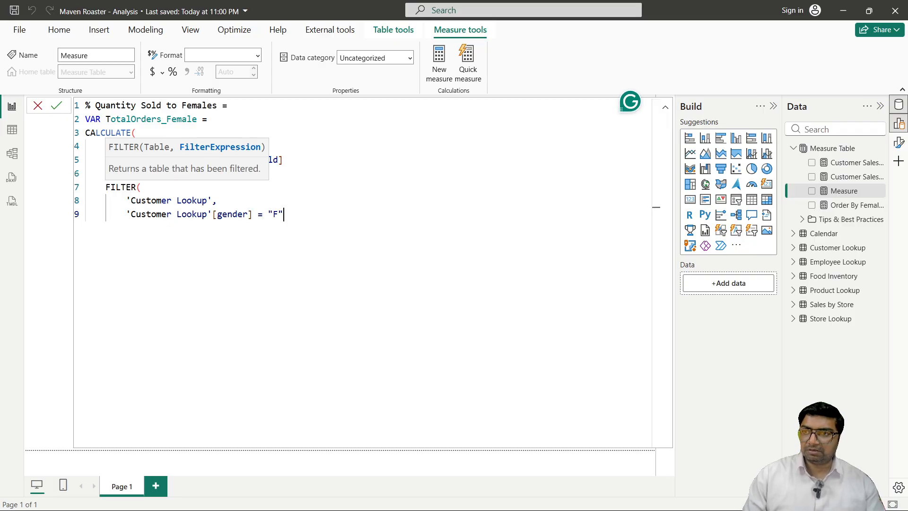
key(Return)
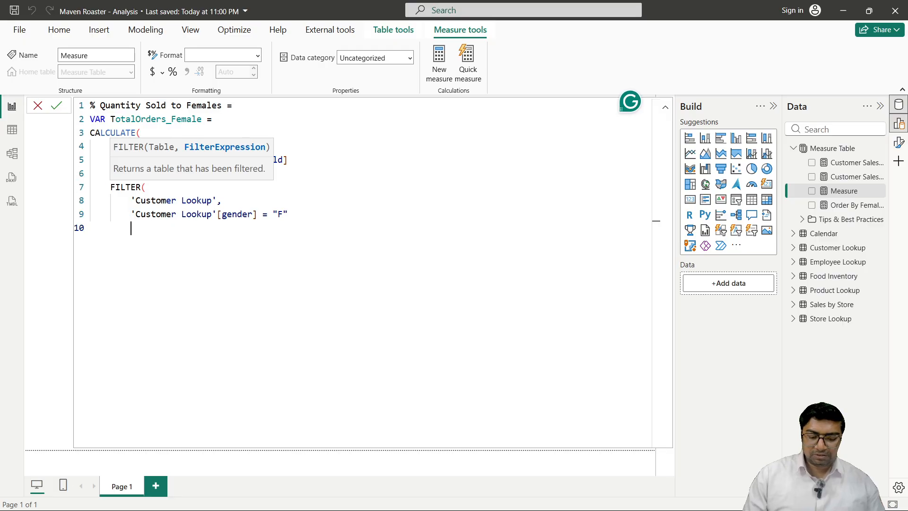
Close the FILTER and CALCULATE functions on separate lines and begin another VAR declaration below with the letter Q
text())
key(Return)
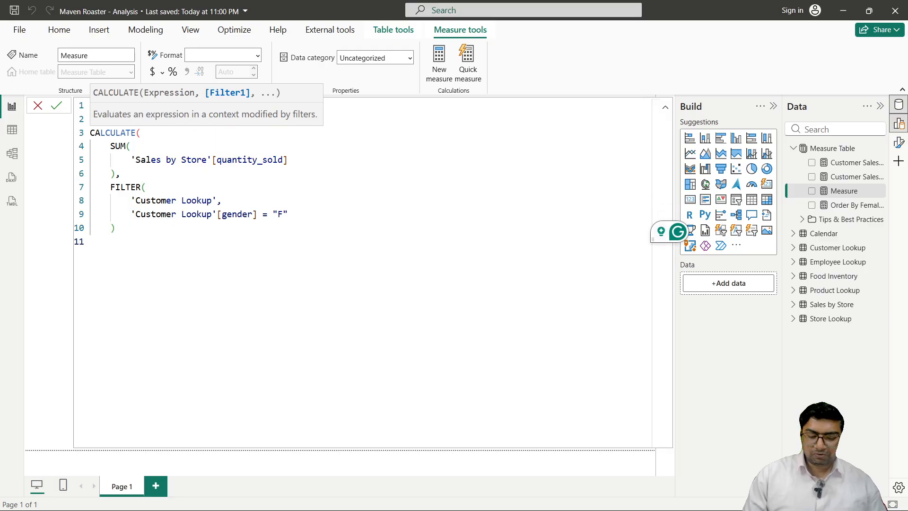
text())
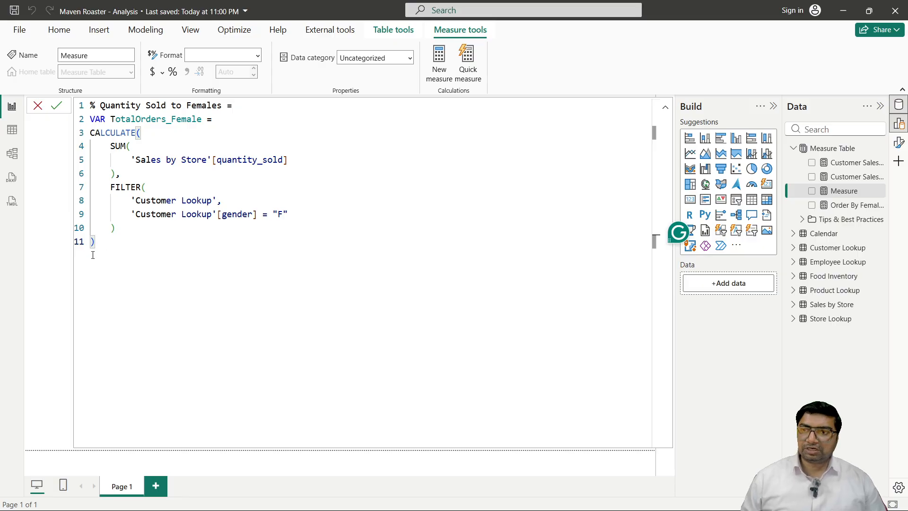
key(Return)
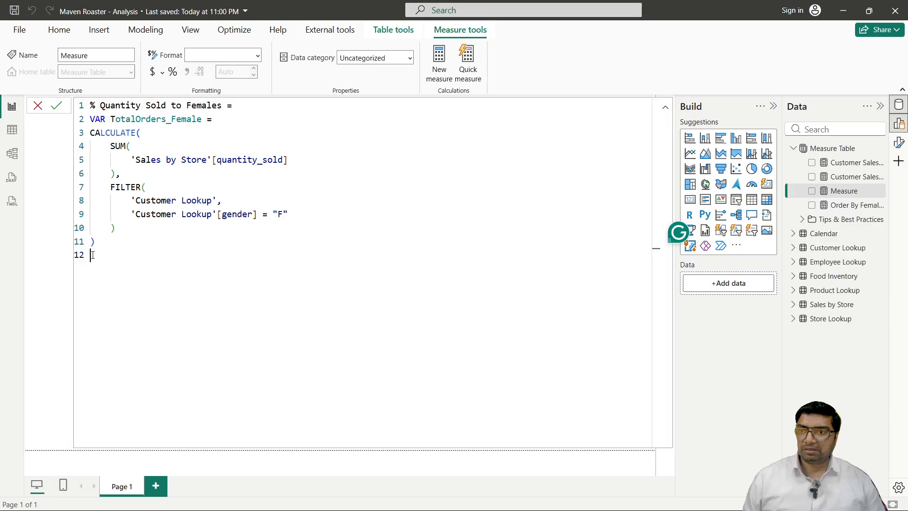
text(VAR)
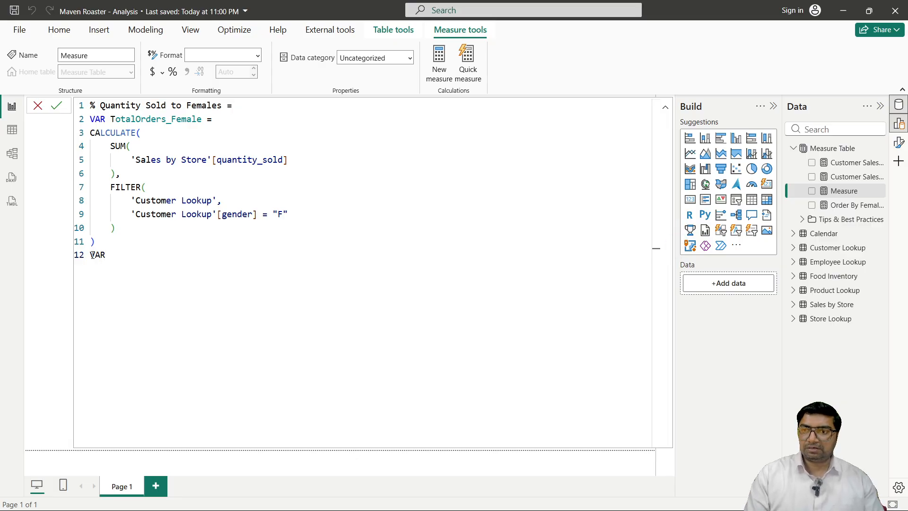
text( Q)
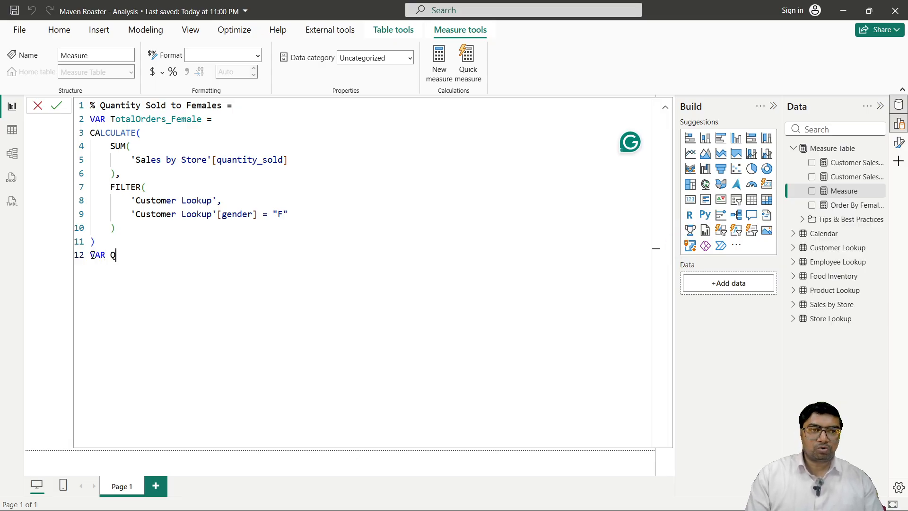
text(uan)
key(BackSpace)
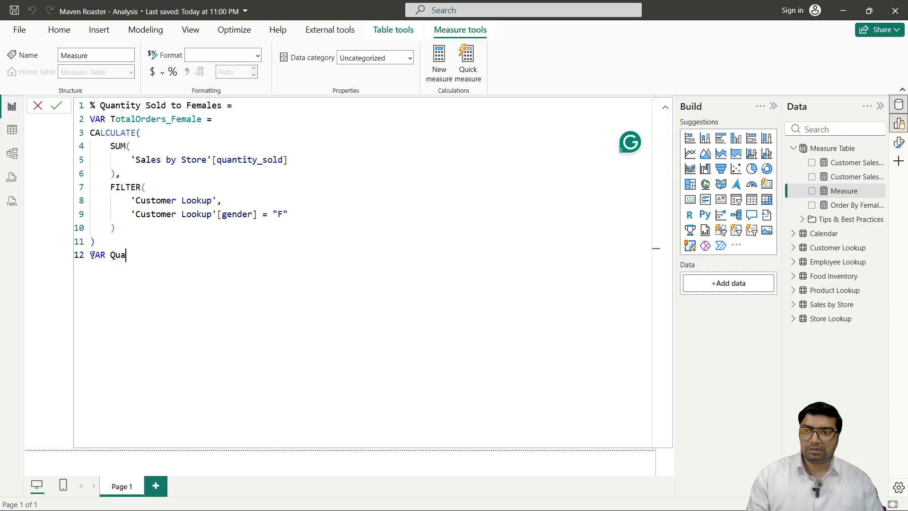
key(BackSpace)
key(BackSpace)
text(ua)
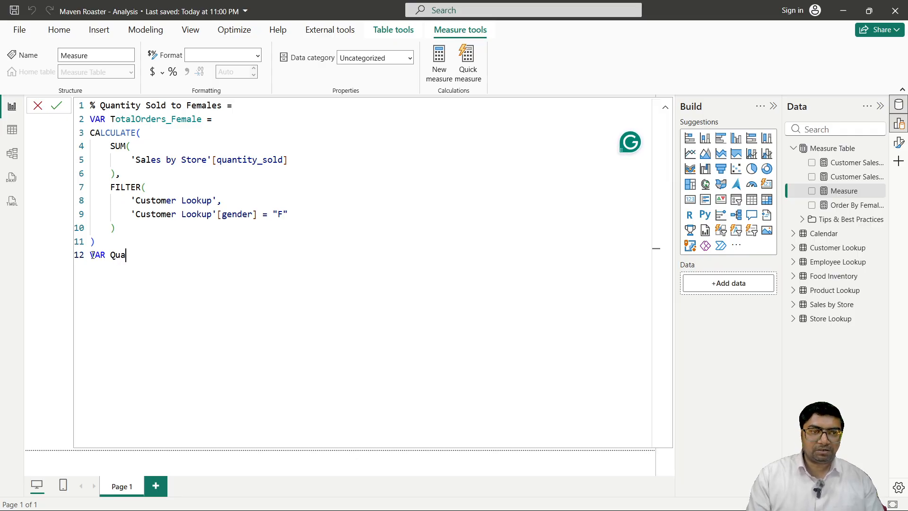
text(ntit)
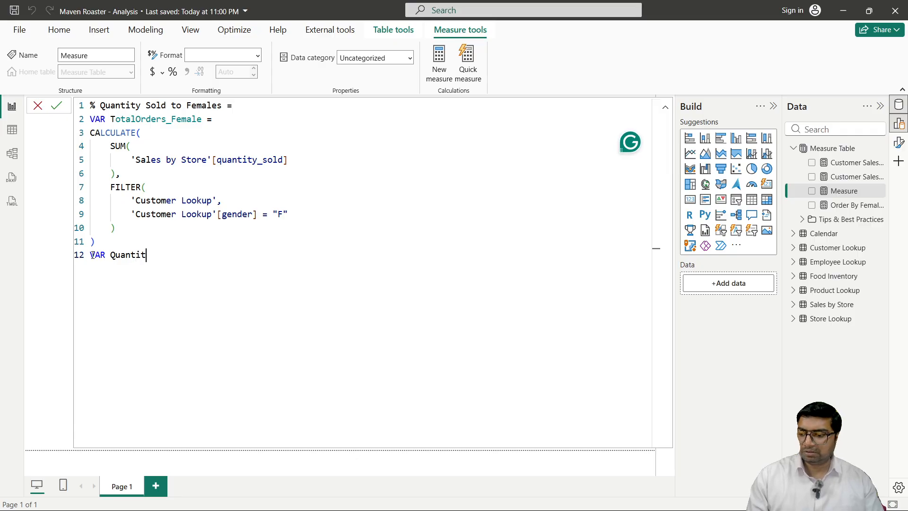
key(BackSpace)
key(BackSpace)
key(BackSpace)
key(BackSpace)
key(BackSpace)
key(BackSpace)
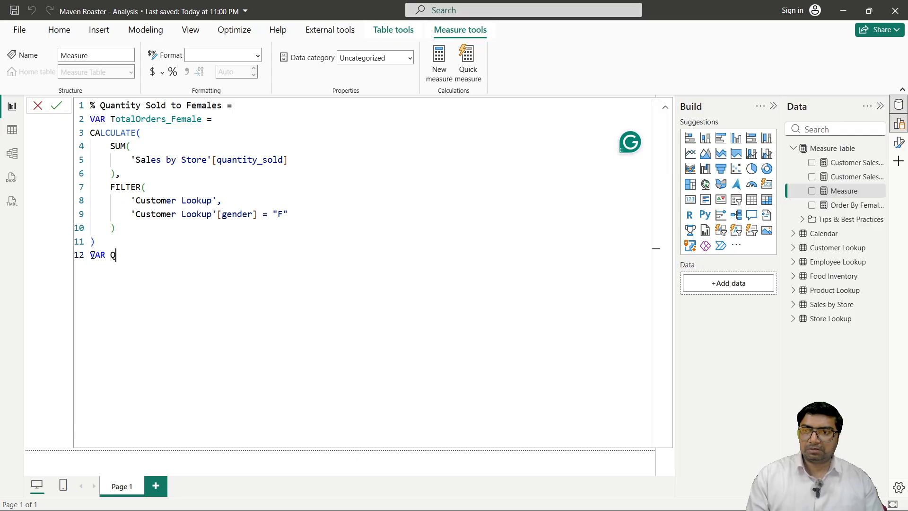
Complete the new variable's name as QuantitySold, followed by an equals sign and a new line
text(uan)
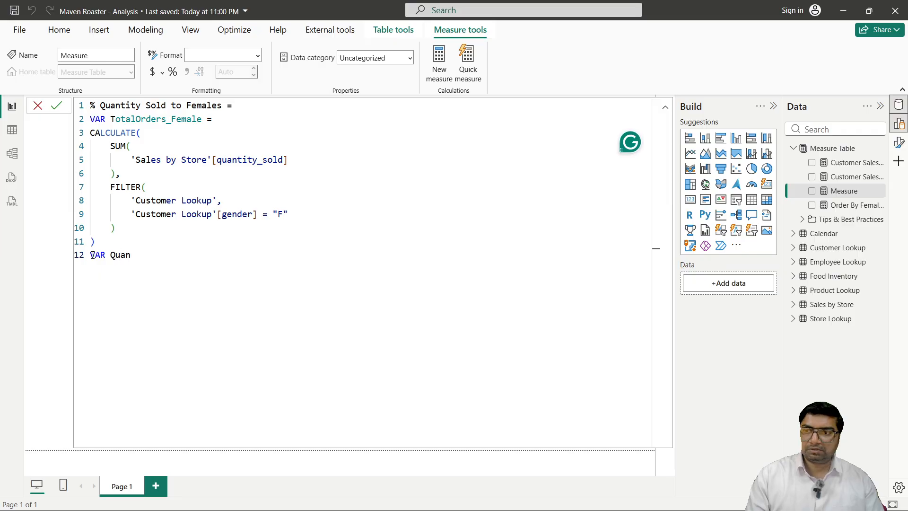
text(tity)
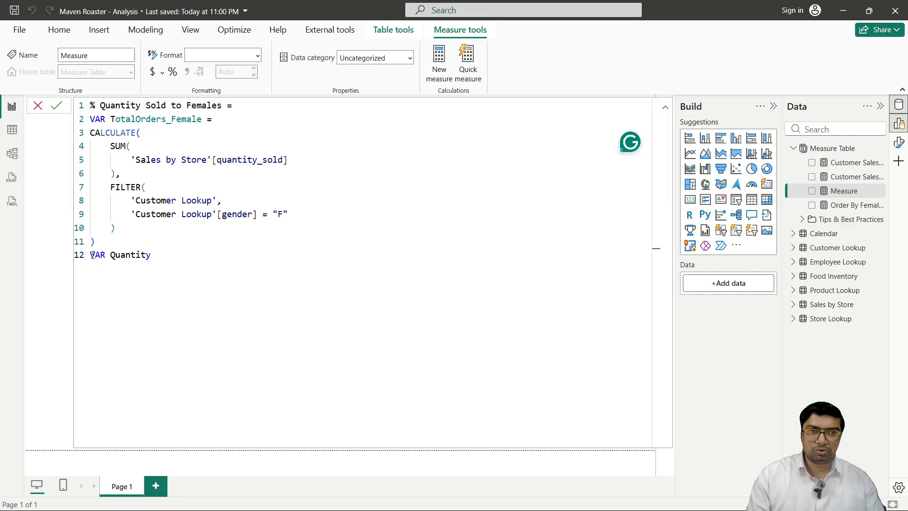
text(Sold =)
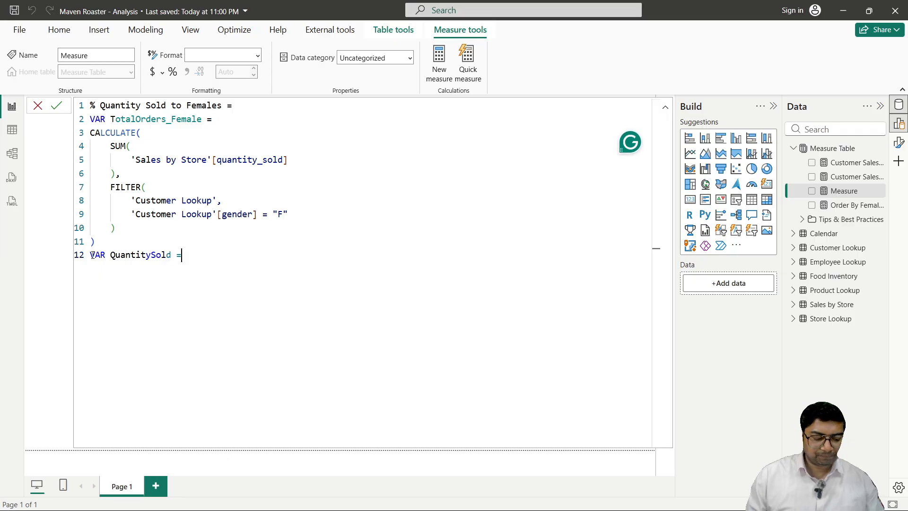
key(Return)
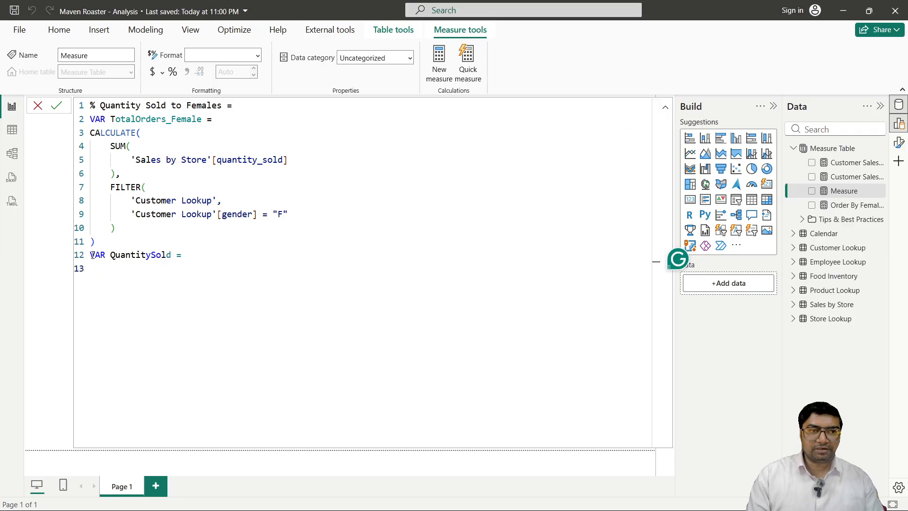
Add a SUM function as the expression of the QuantitySold variable, with its argument starting on a new line
text(sum)
key(Tab)
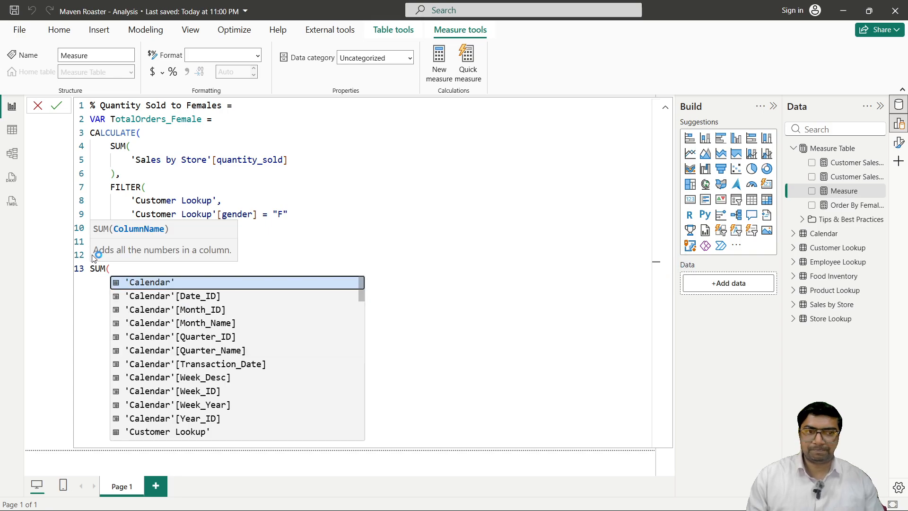
key(Return)
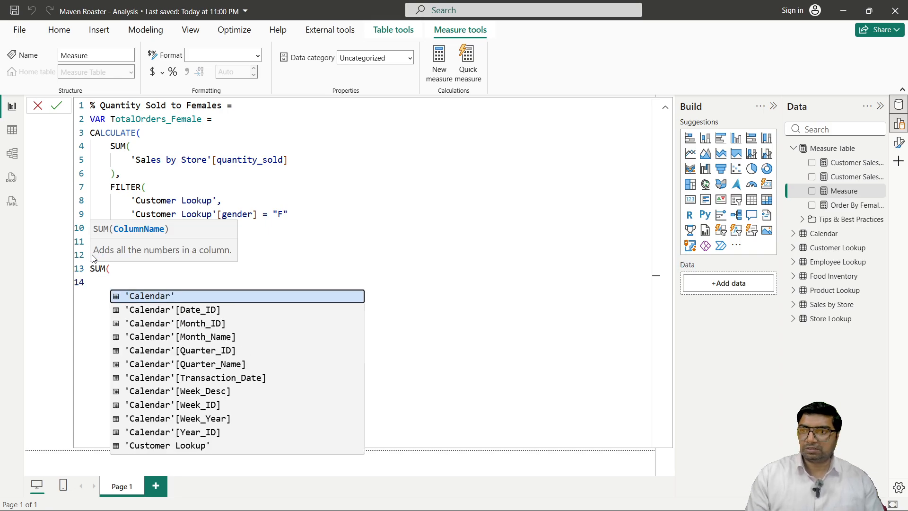
text(qu)
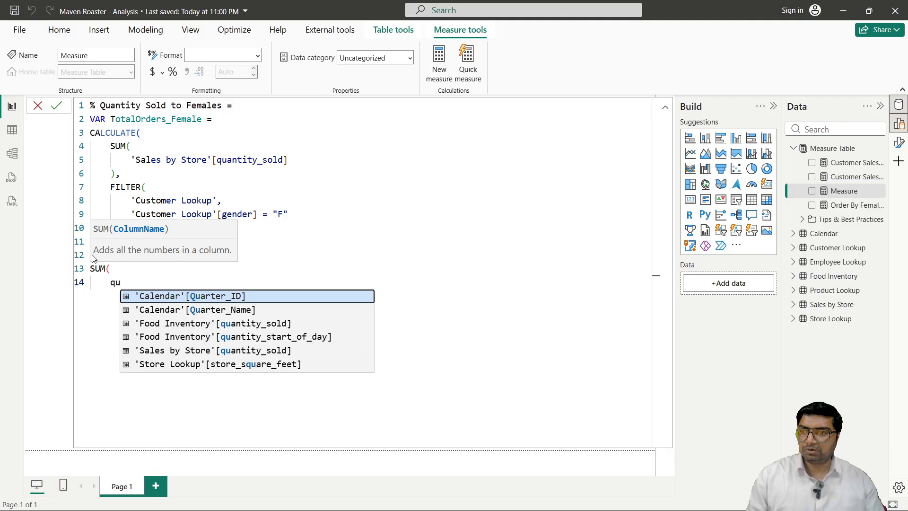
key(Down)
key(Down)
key(Down)
key(Down)
key(Down)
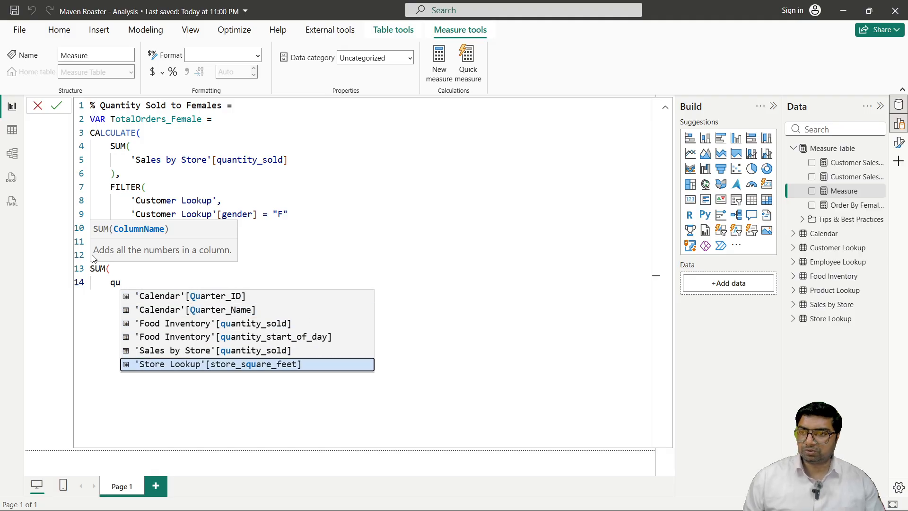
key(Up)
key(Up)
key(Up)
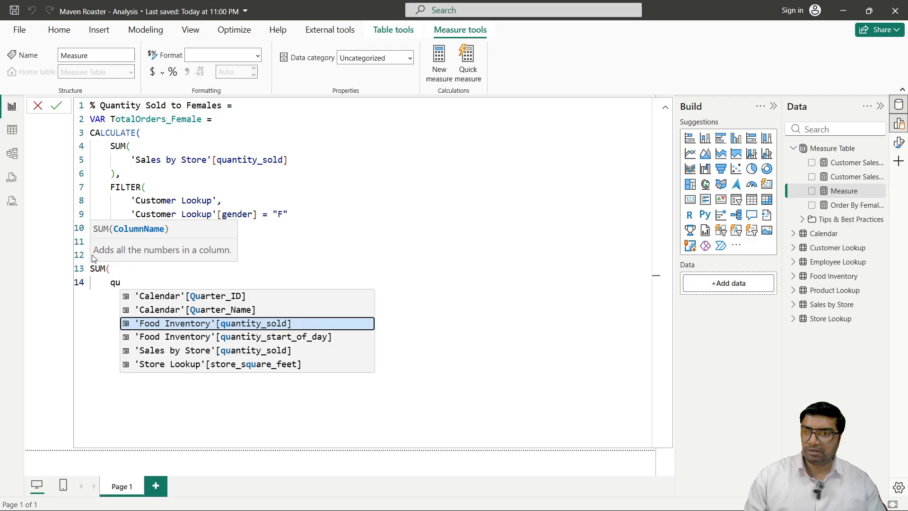
key(BackSpace)
key(BackSpace)
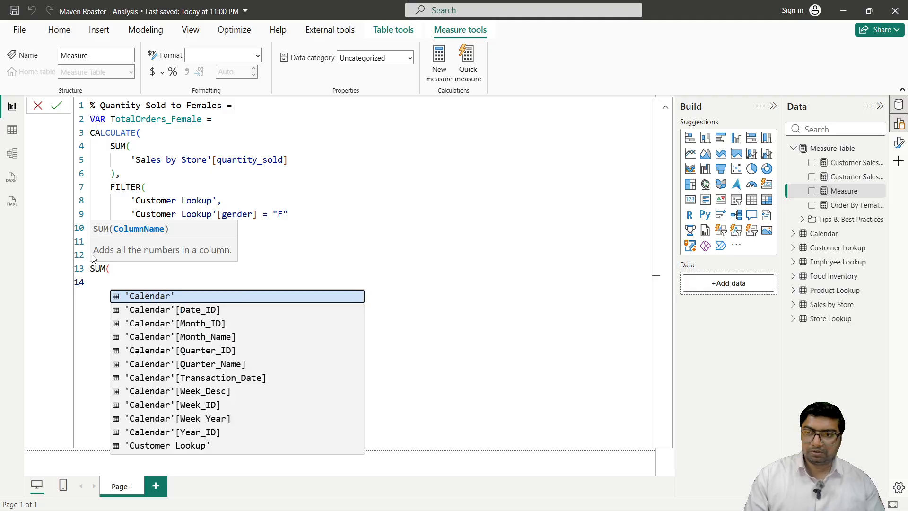
Use 'Sales by Store'[quantity_sold] as the column for the QuantitySold SUM and close the function on its own line
text(Quan)
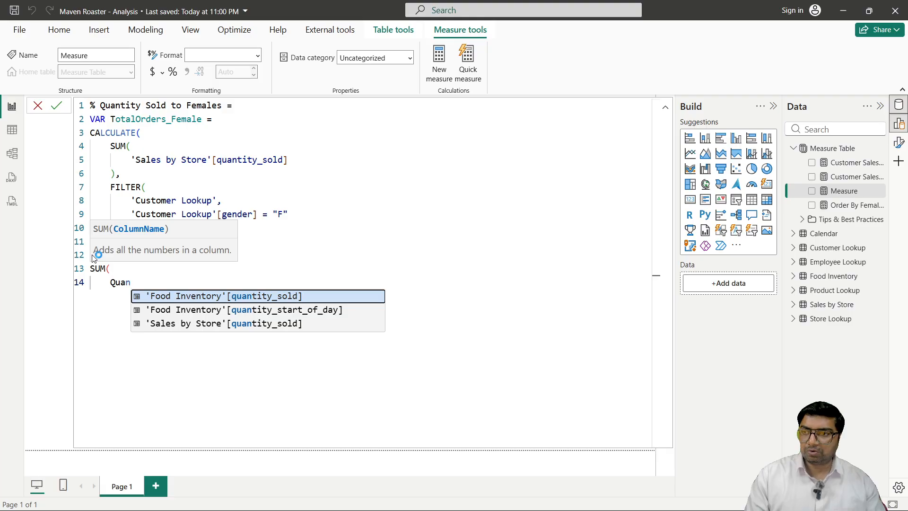
key(Down)
key(Down)
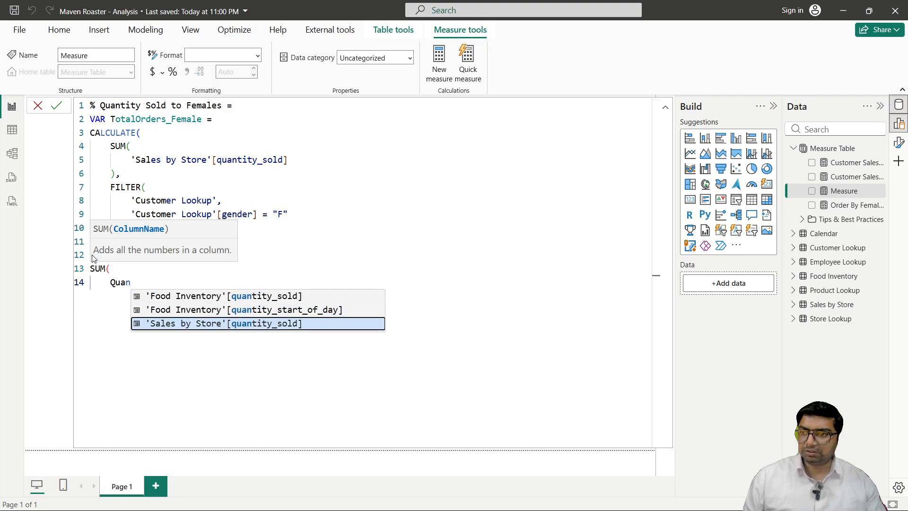
key(Tab)
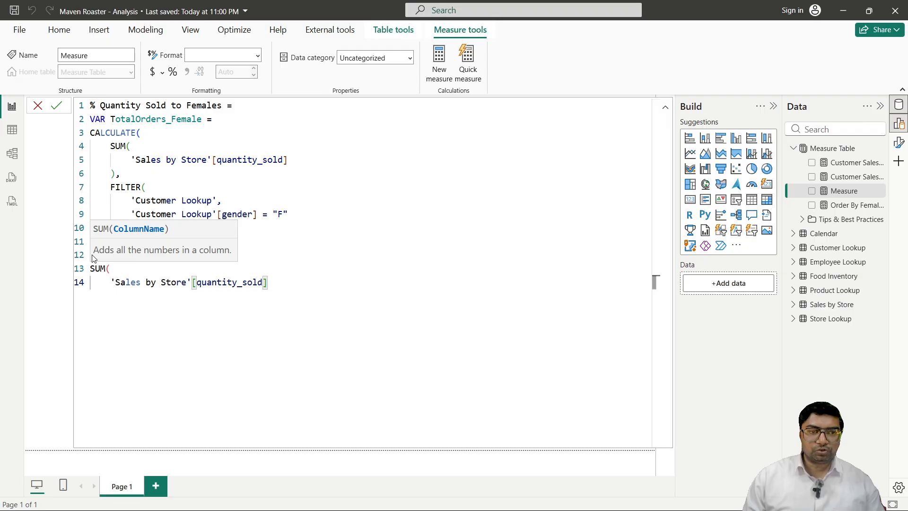
key(Return)
text())
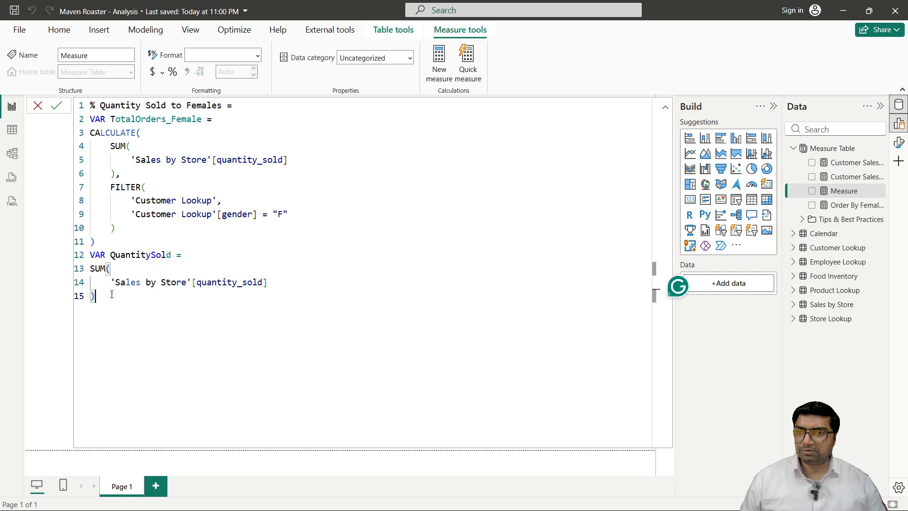
Declare a third variable named Ratio with an equals sign on the line below and start a new line for its expression
key(Return)
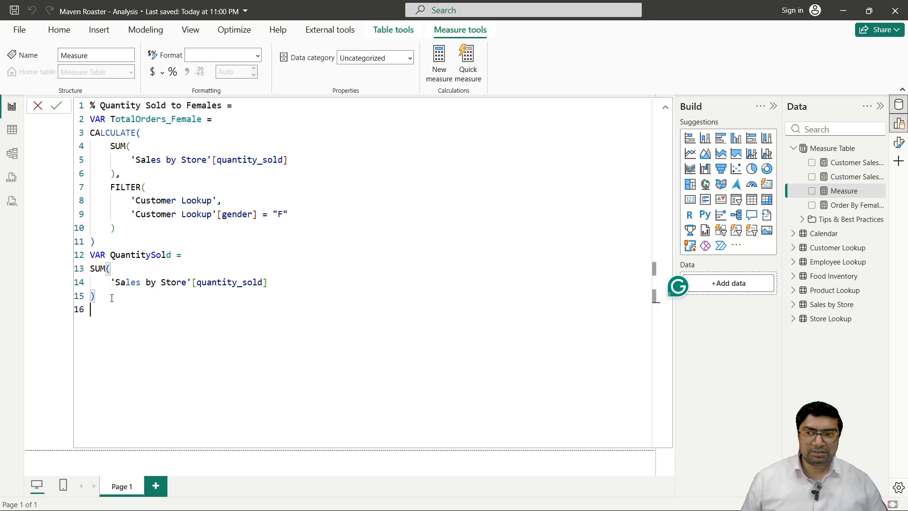
text(VAR)
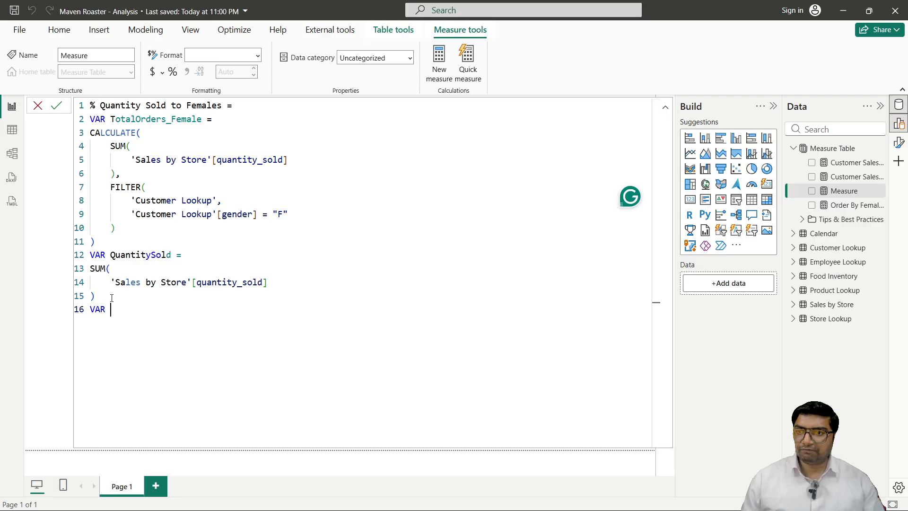
text(Ra)
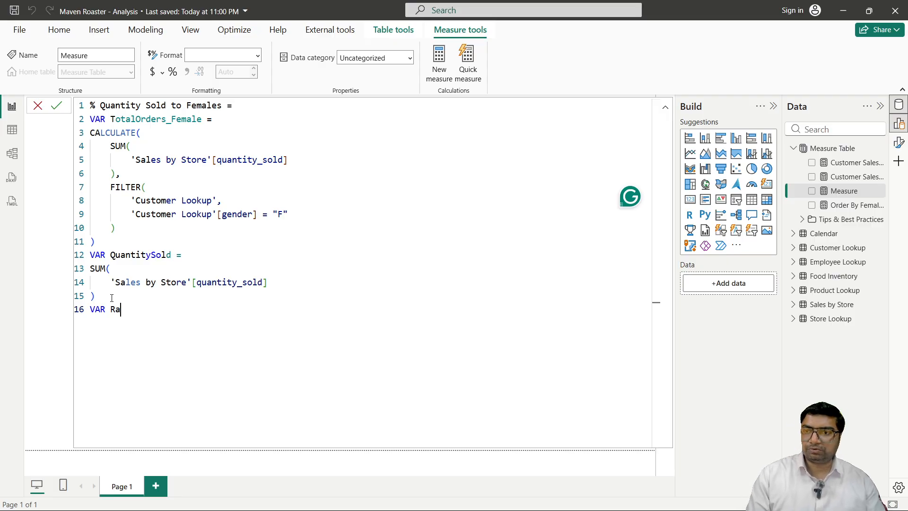
text(tio)
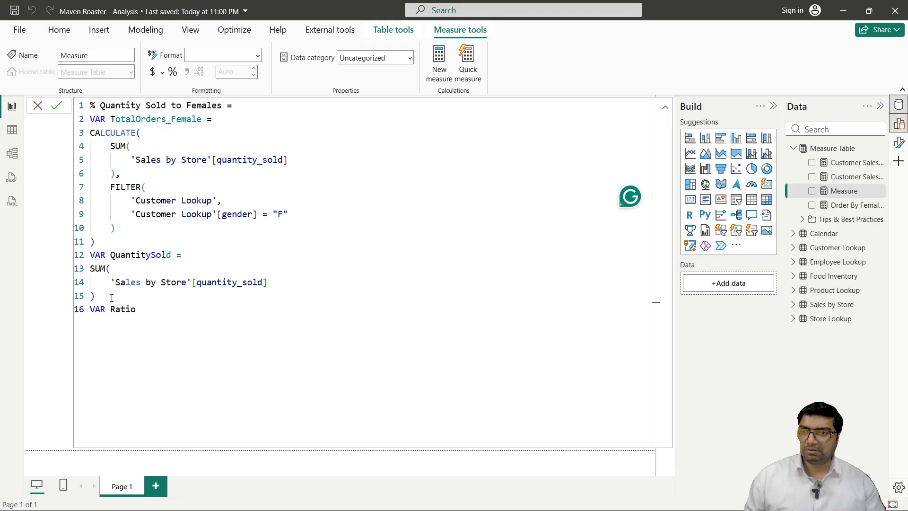
text( =)
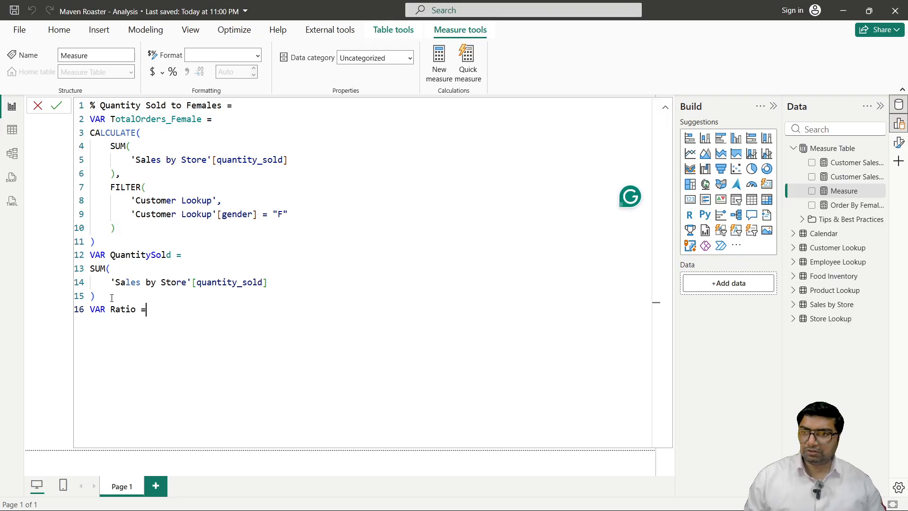
key(Return)
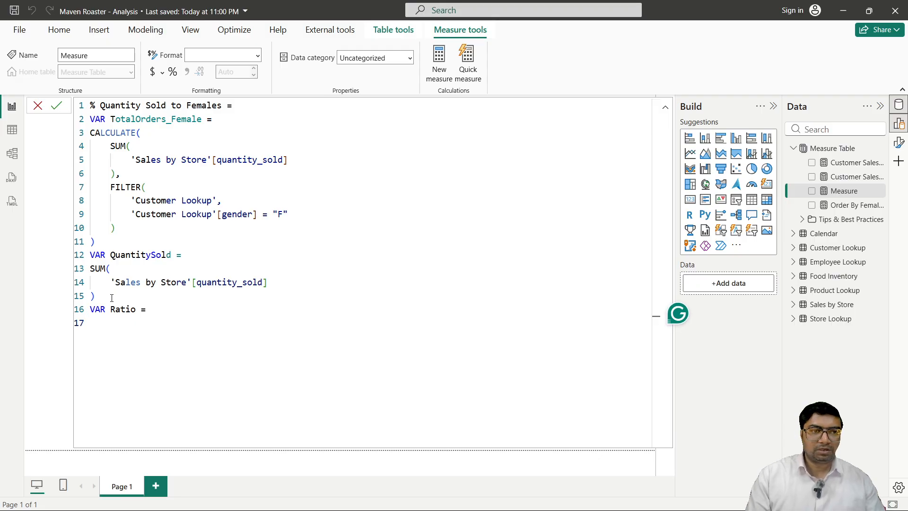
Add a DIVIDE function to the Ratio variable with TotalOrders_Female as the numerator, followed by a comma and a new line
text(DIVIDE()
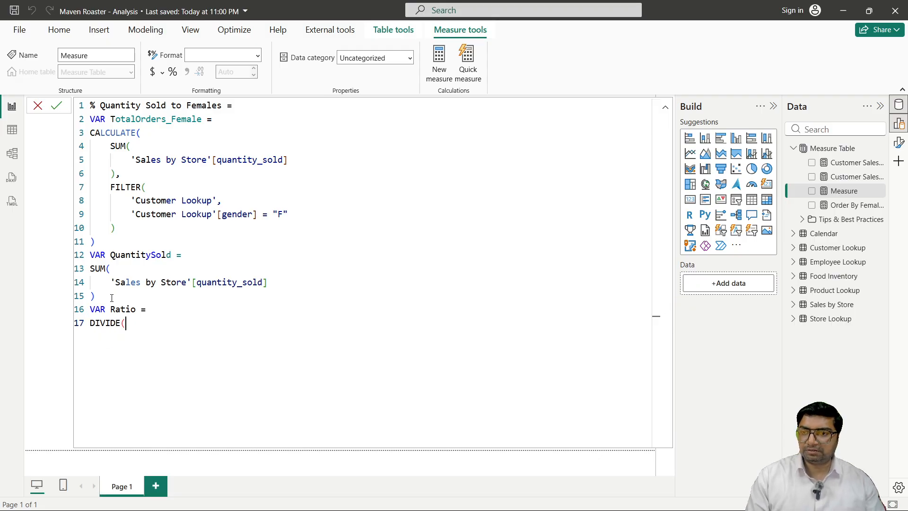
key(Return)
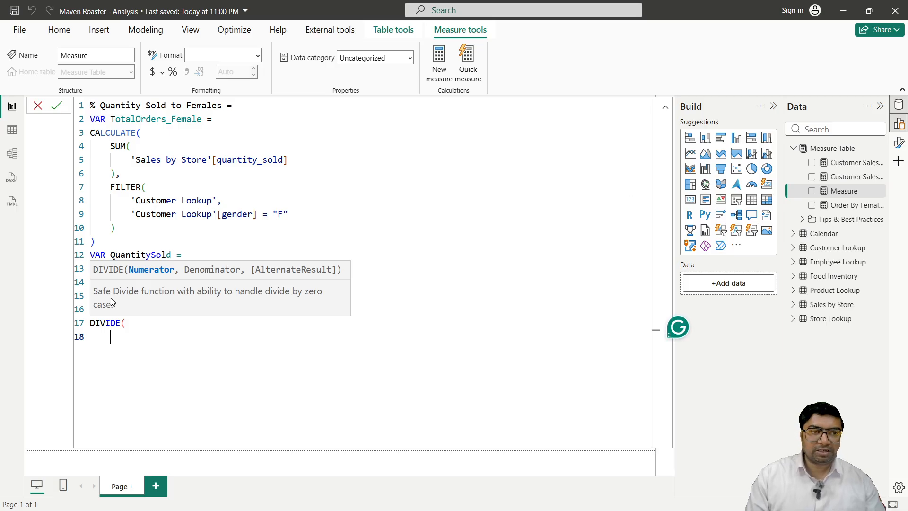
text(to)
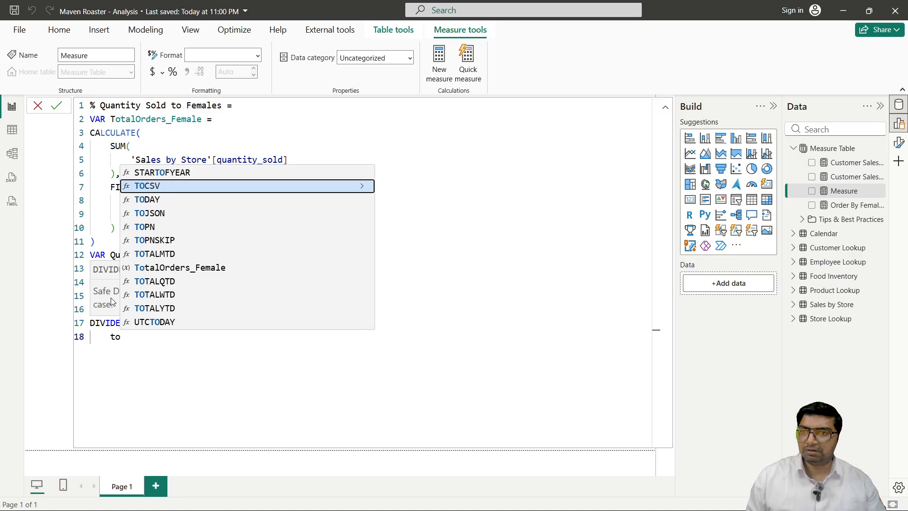
key(Down)
key(Down)
key(Down)
key(Down)
key(Down)
key(Down)
key(Tab)
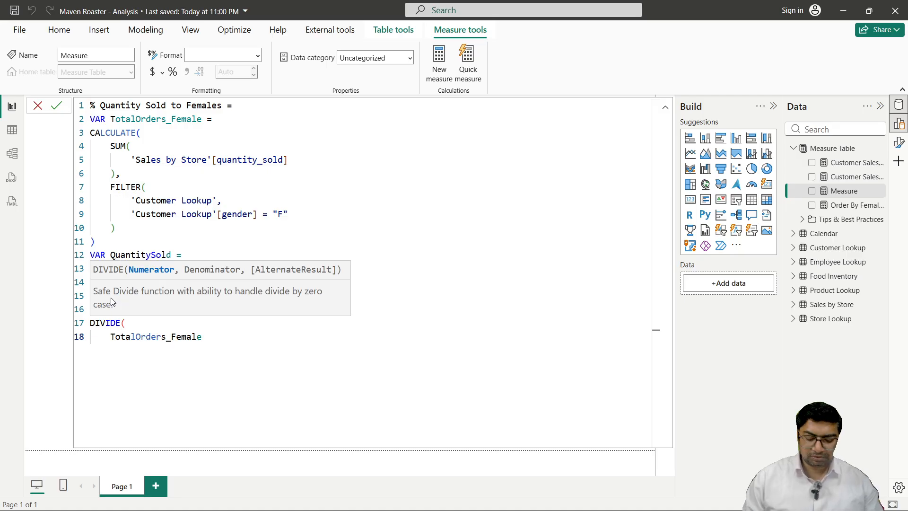
key(Return)
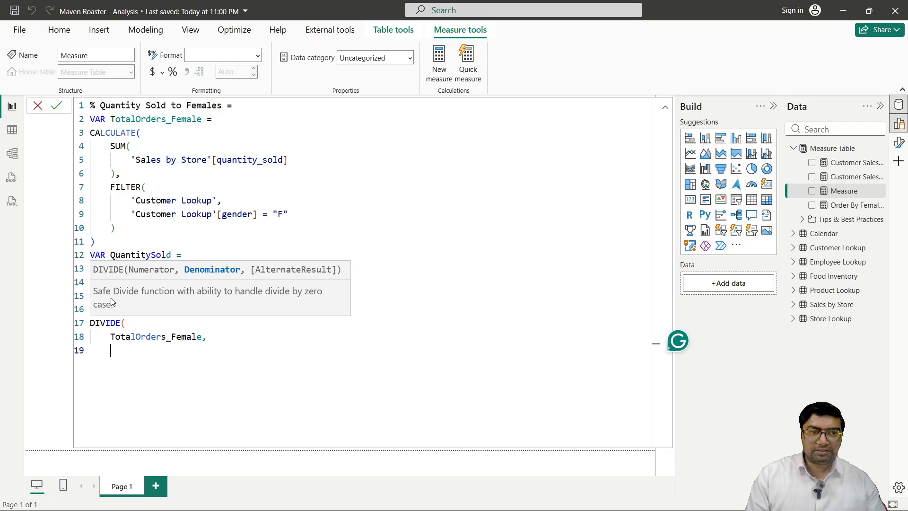
Complete the Ratio variable's DIVIDE function with QuantitySold as the denominator and "-" as the alternate result, closing it on its own line
text(qu)
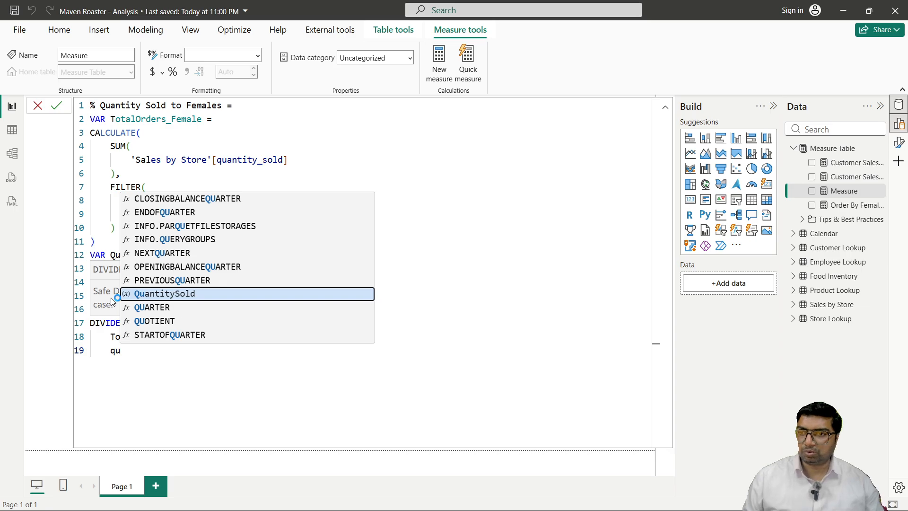
key(Tab)
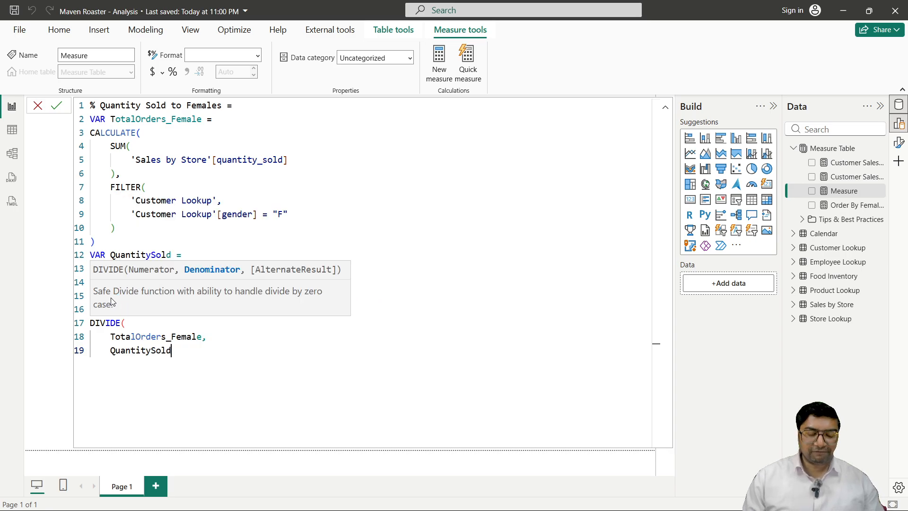
text(,)
key(Return)
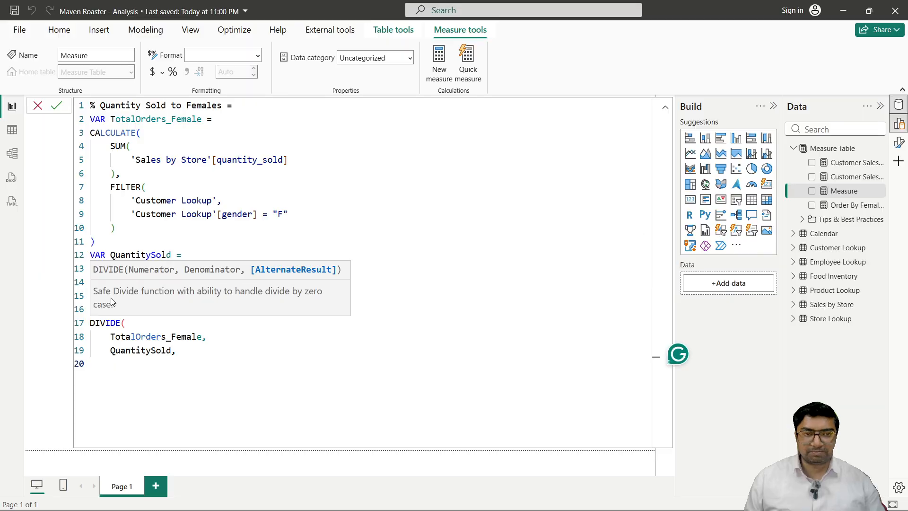
text("-)
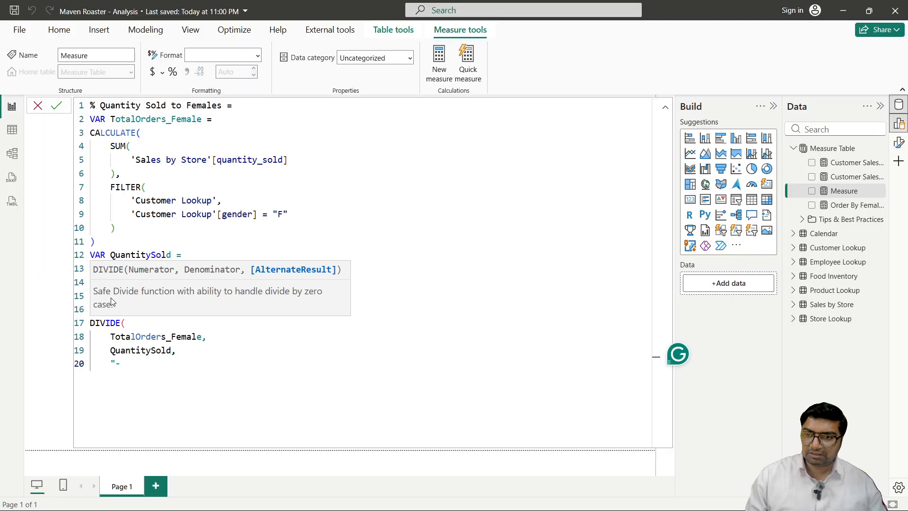
text(")
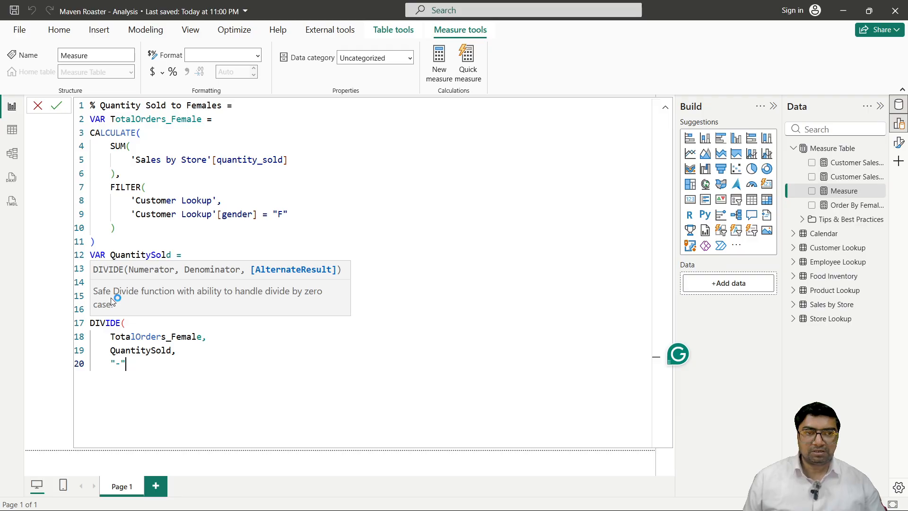
key(Return)
text())
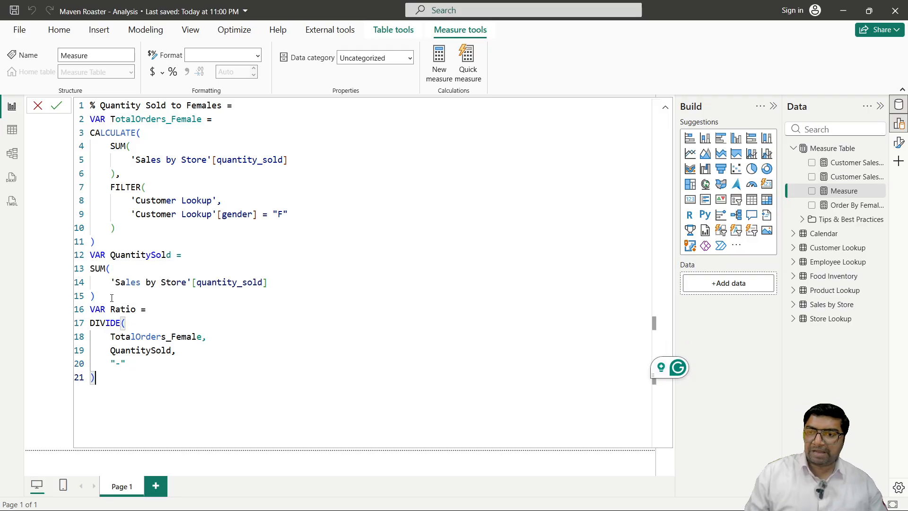
Add a RETURN statement below the Ratio variable and start a new line for the returned expression
key(Return)
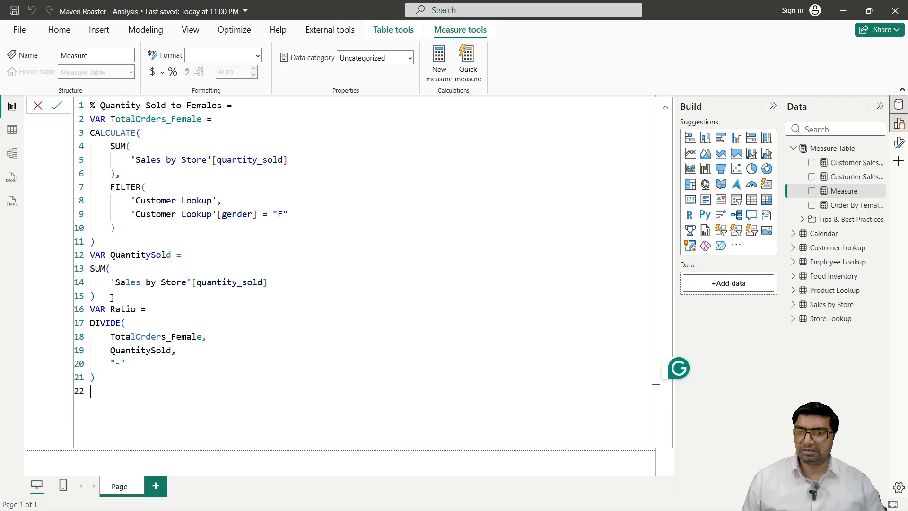
text(RETURN)
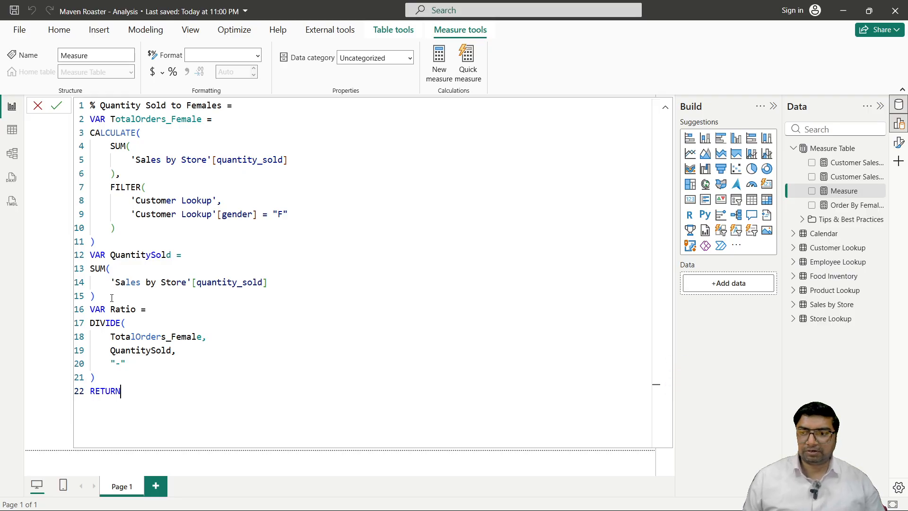
key(Return)
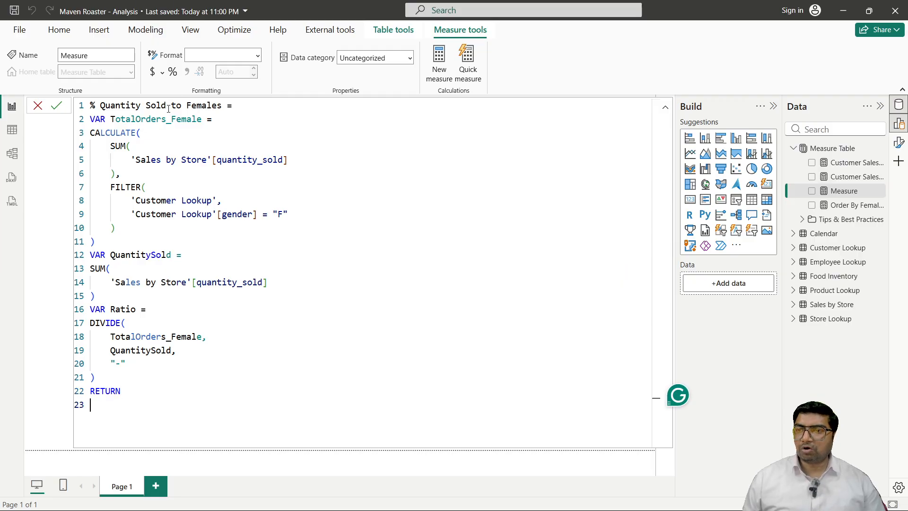
drag(111, 119, 214, 122)
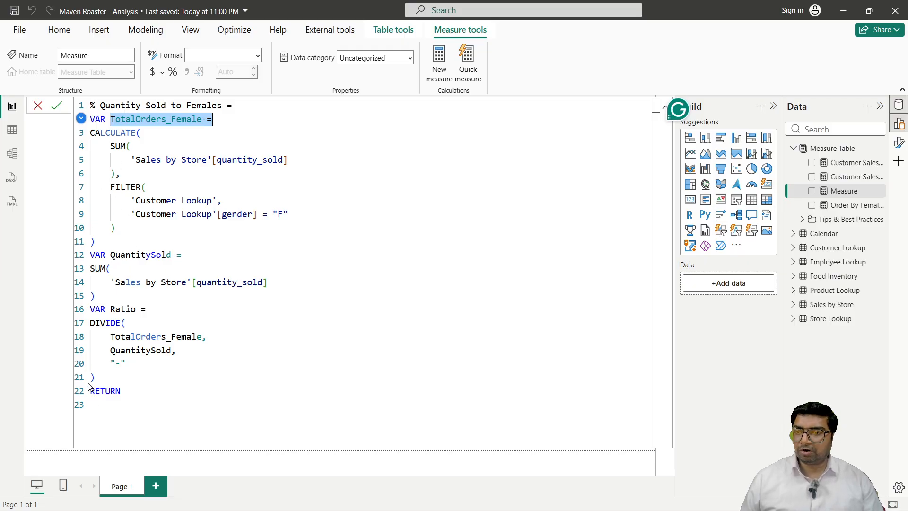
click(95, 405)
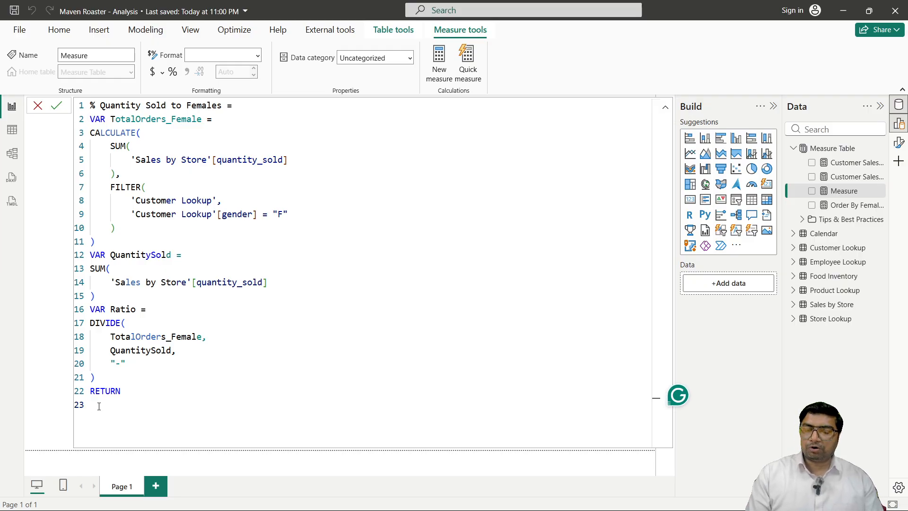
Return the TotalOrders_Female variable on the line below RETURN and commit the measure
text(to)
key(Down)
key(Down)
key(Down)
key(Down)
key(Down)
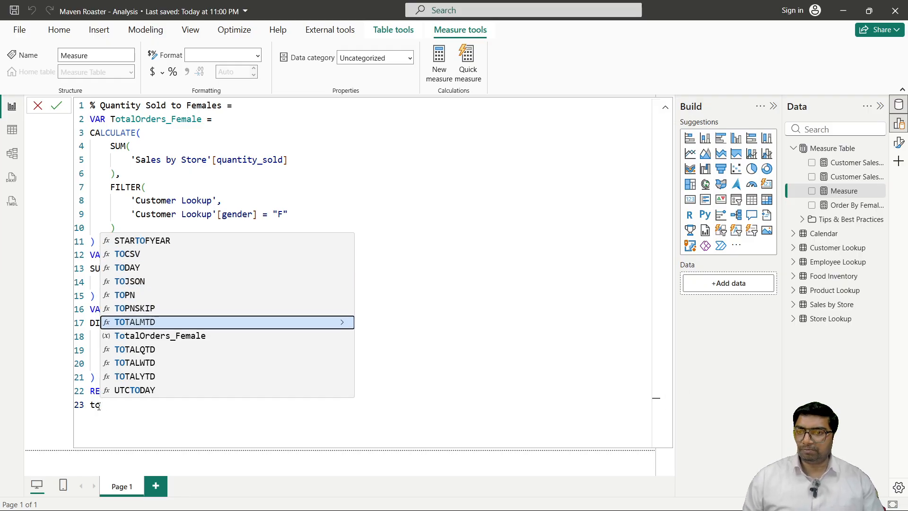
key(Down)
key(Tab)
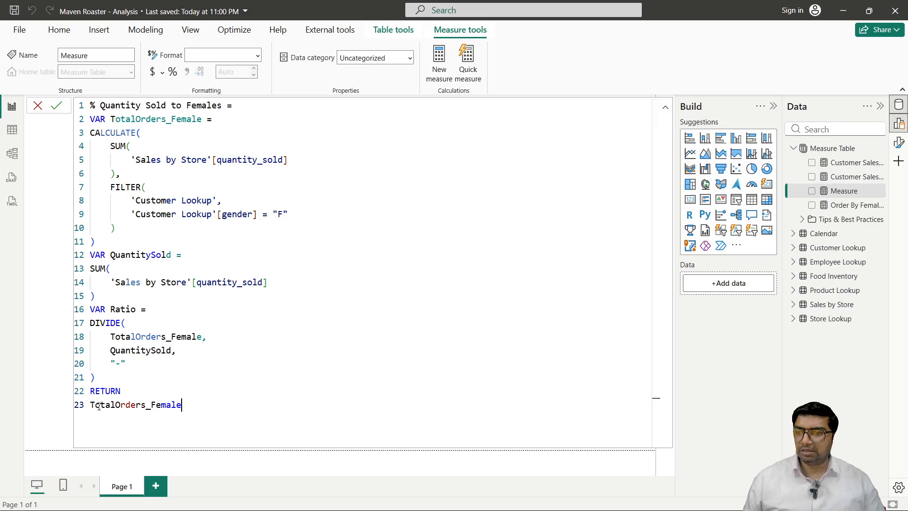
key(Return)
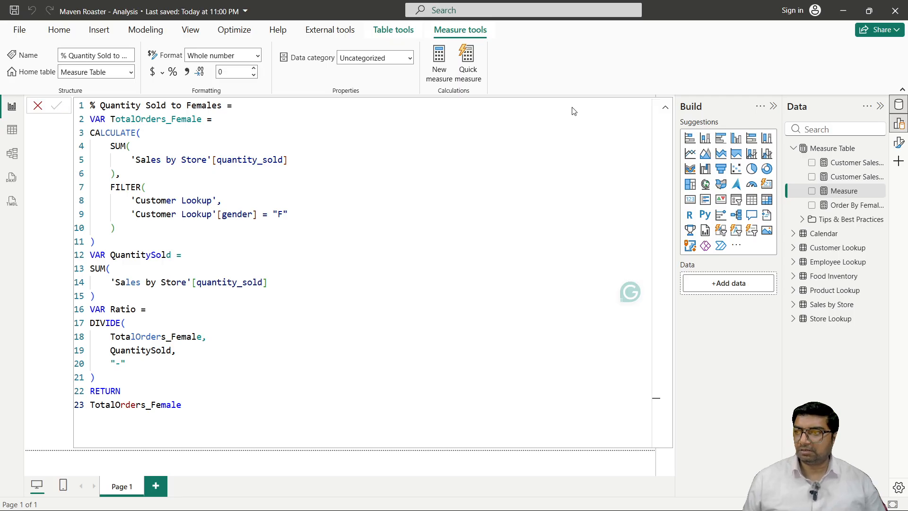
Collapse the formula editor and add the % Quantity Sold to Females measure to the values of the Transaction_Date matrix
click(665, 108)
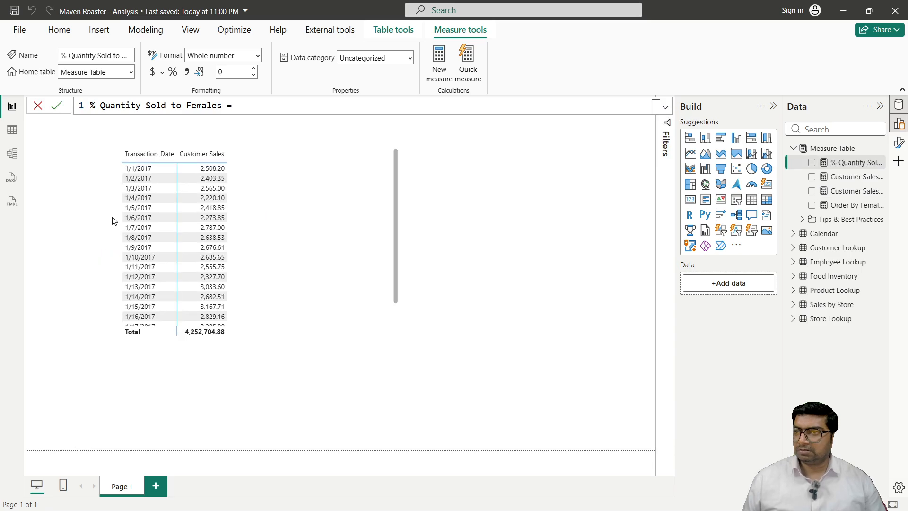
click(130, 221)
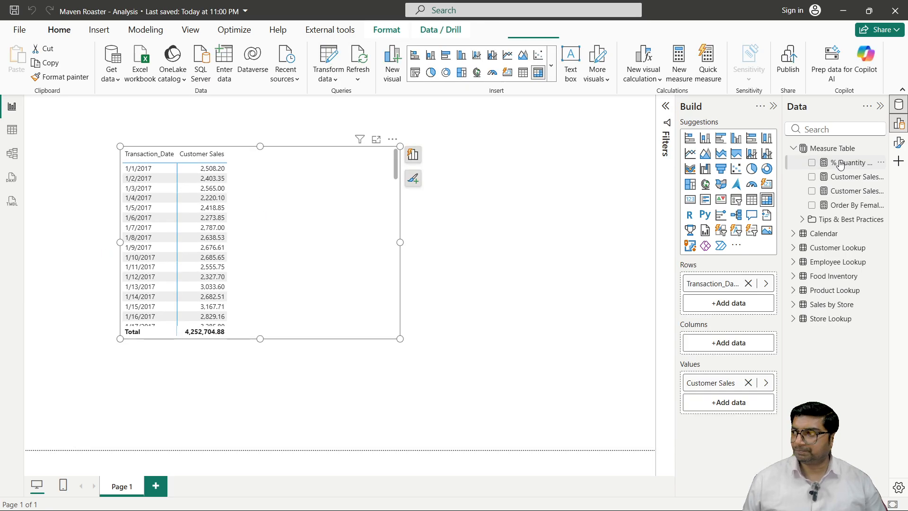
drag(841, 164, 723, 403)
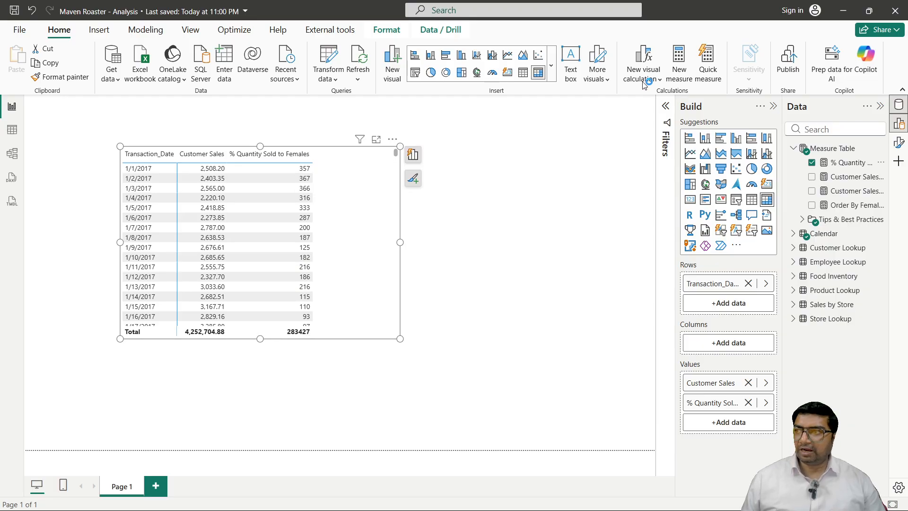
Change the variable returned by the % Quantity Sold to Females measure to QuantitySold, commit it and collapse the formula to view the matrix
click(838, 164)
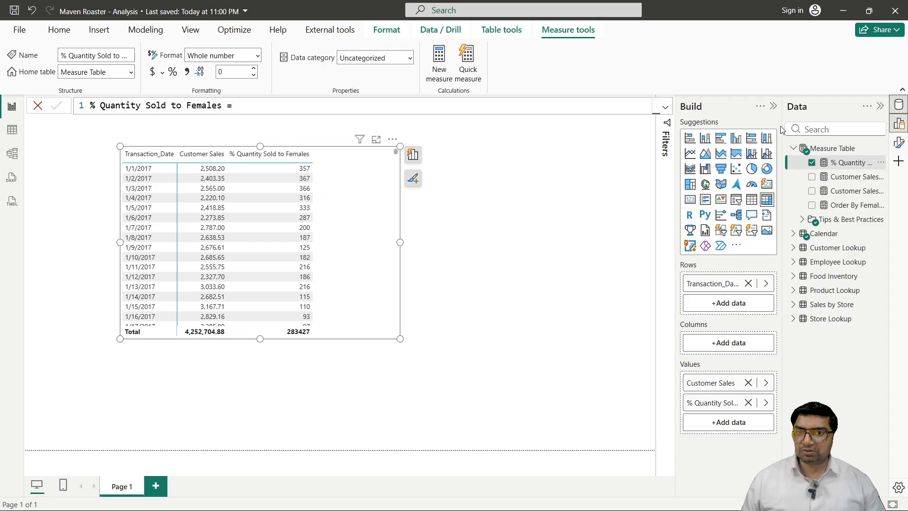
click(664, 107)
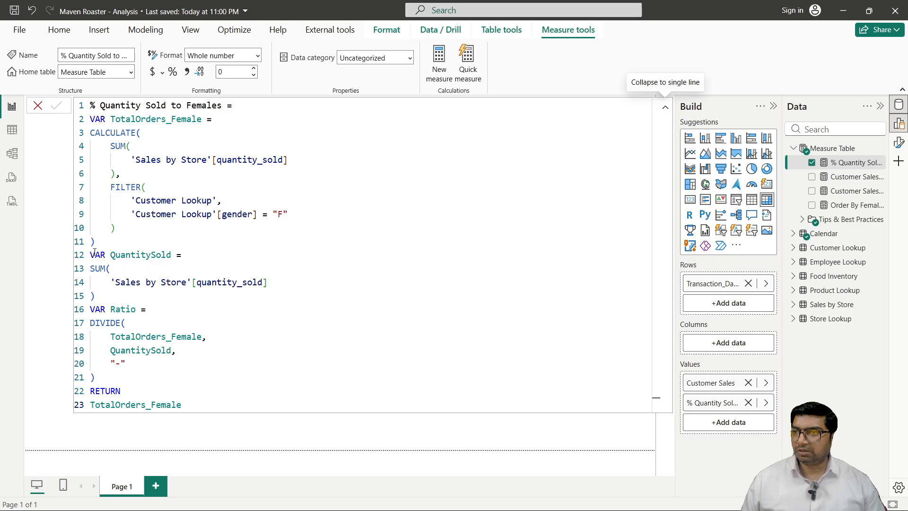
drag(185, 407, 84, 406)
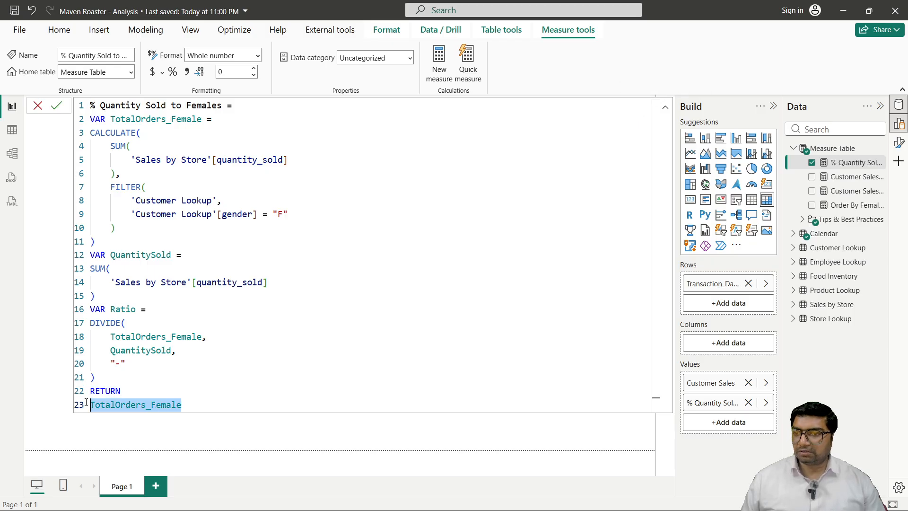
key(BackSpace)
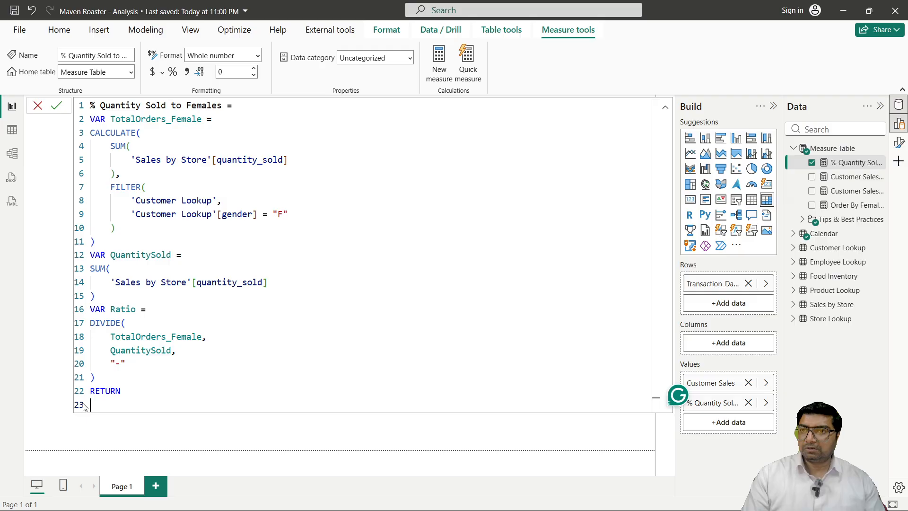
text(quan)
key(Tab)
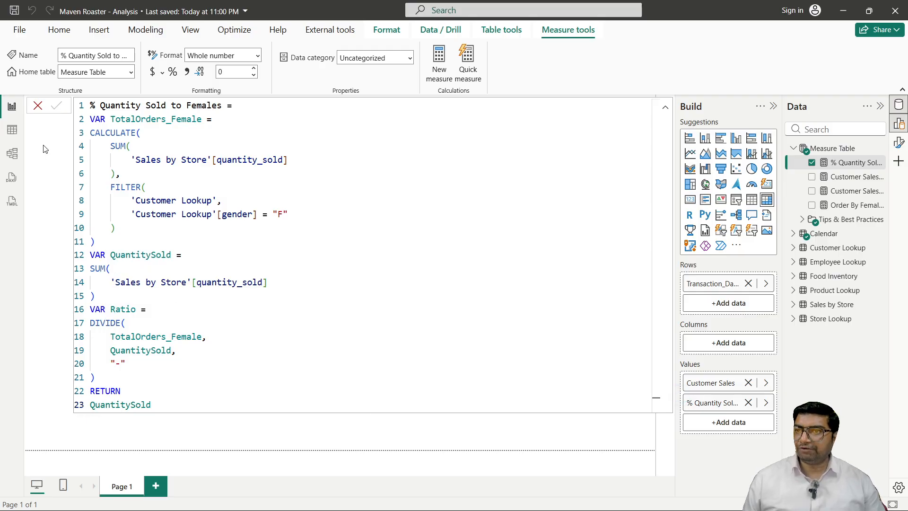
click(664, 108)
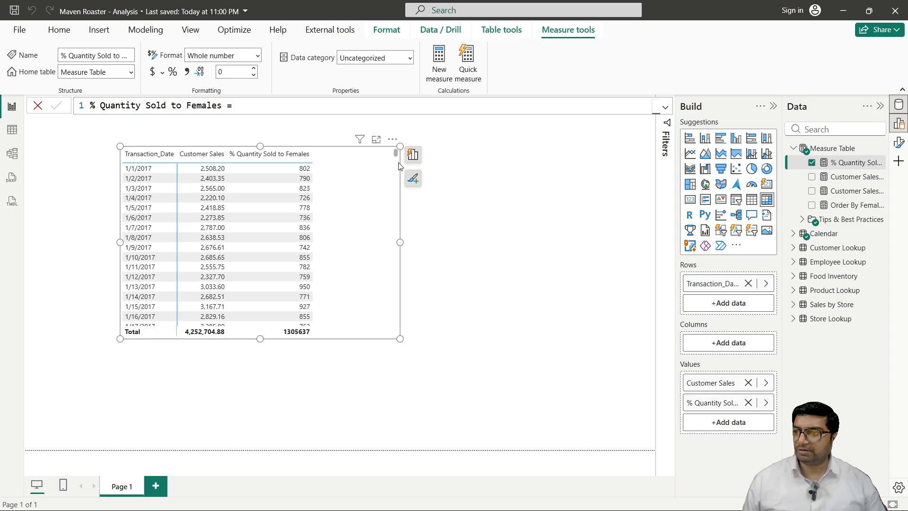
Expand the measure formula, replace the returned variable with Ratio and commit the change
click(666, 109)
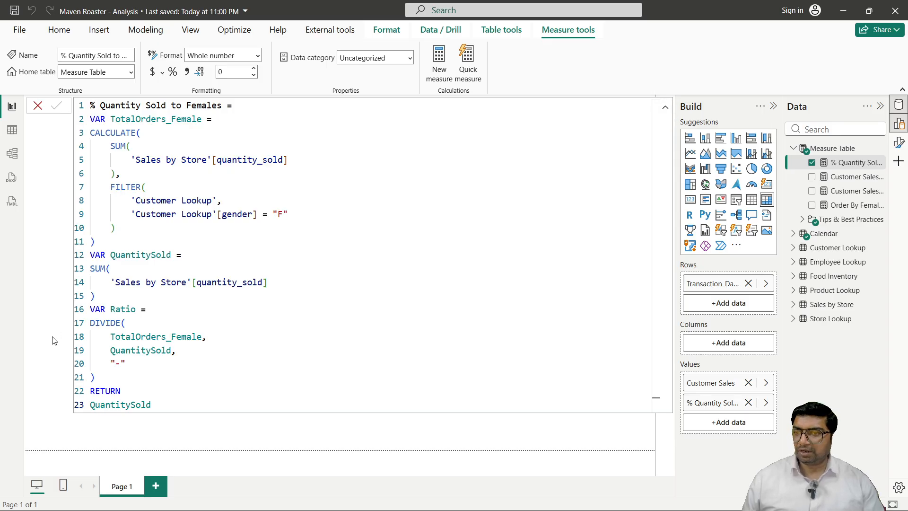
drag(154, 410, 60, 410)
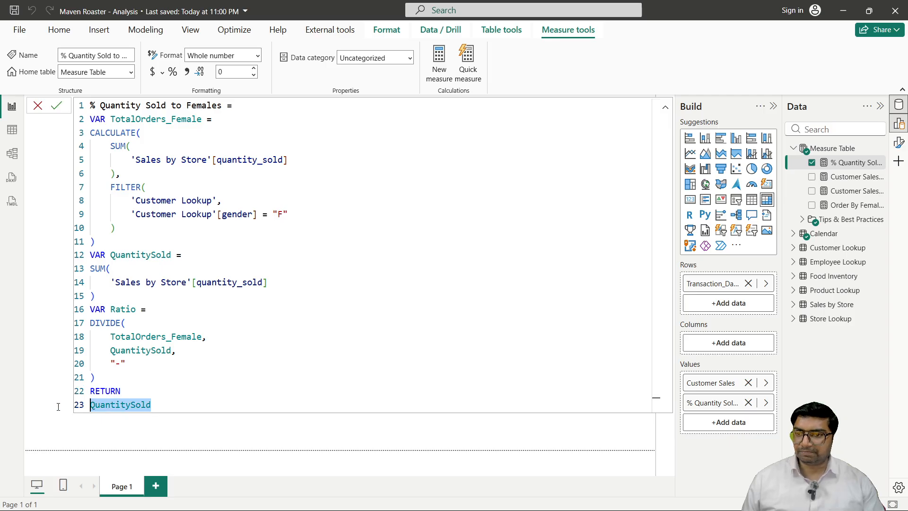
key(BackSpace)
text(re)
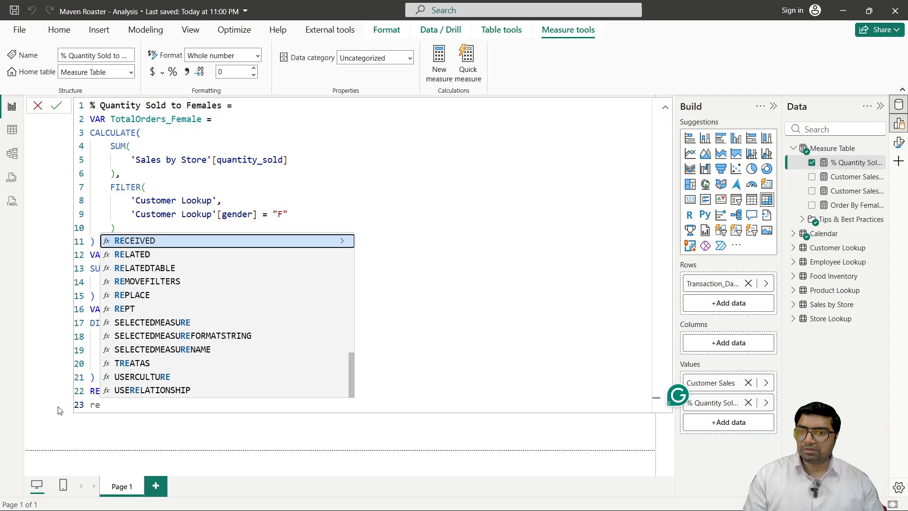
key(BackSpace)
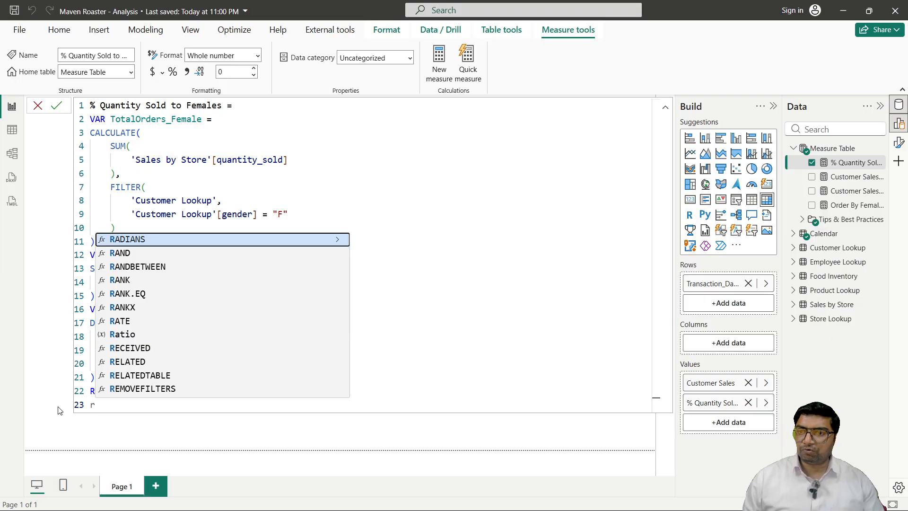
key(Down)
key(Down)
key(Down)
key(Down)
key(Down)
key(Down)
key(Down)
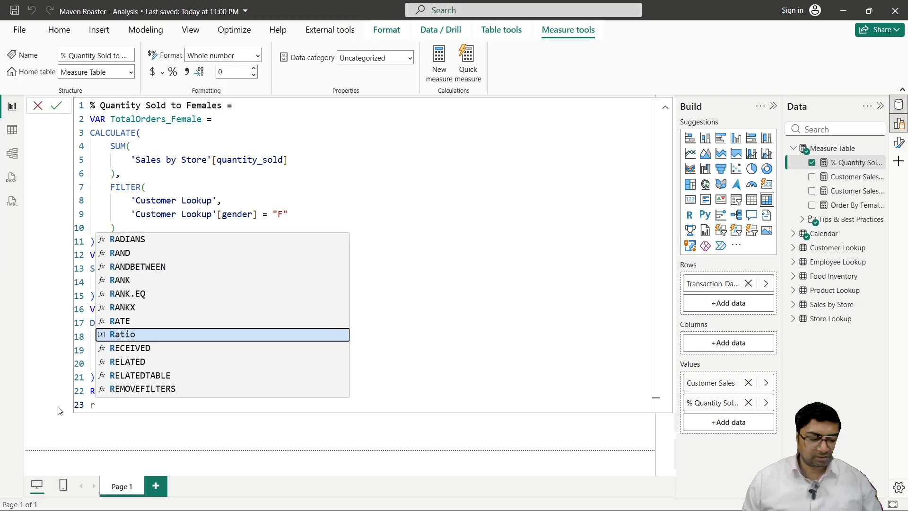
key(Tab)
key(Return)
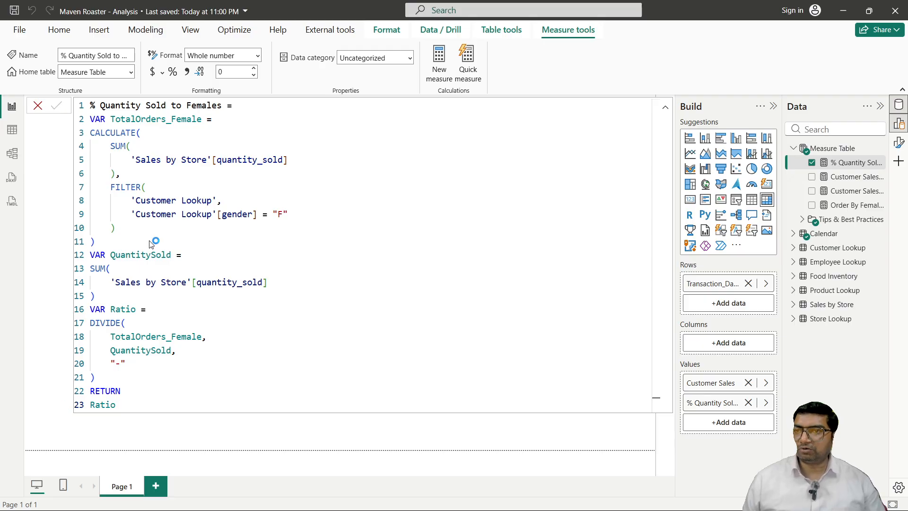